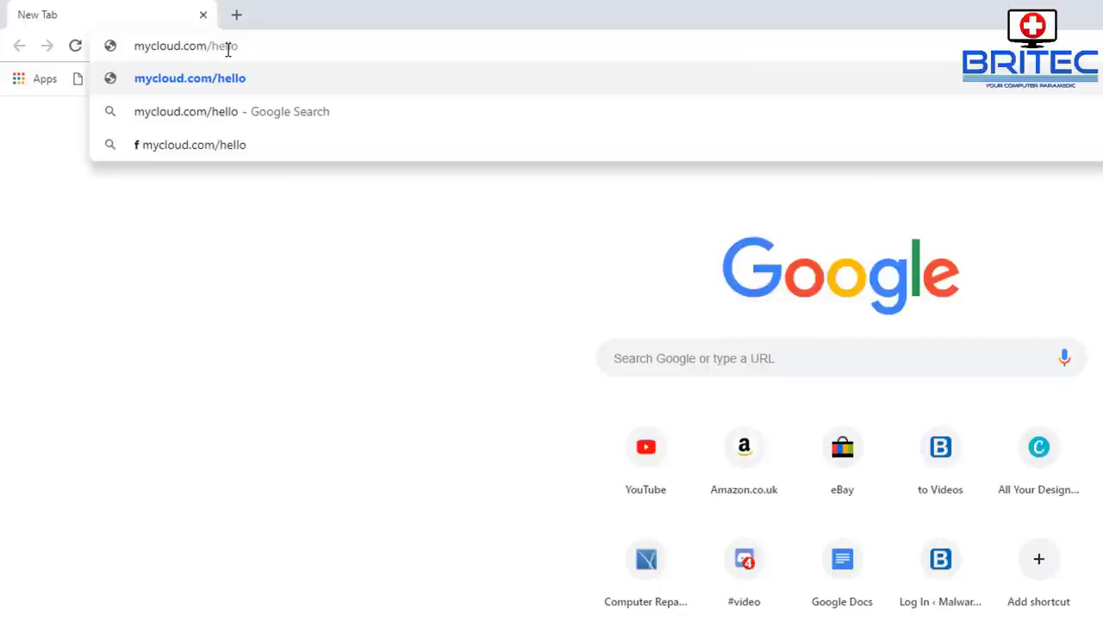
- Load mycloud.com/hello in the browser and connect to the detected My Cloud Home device
key(Return)
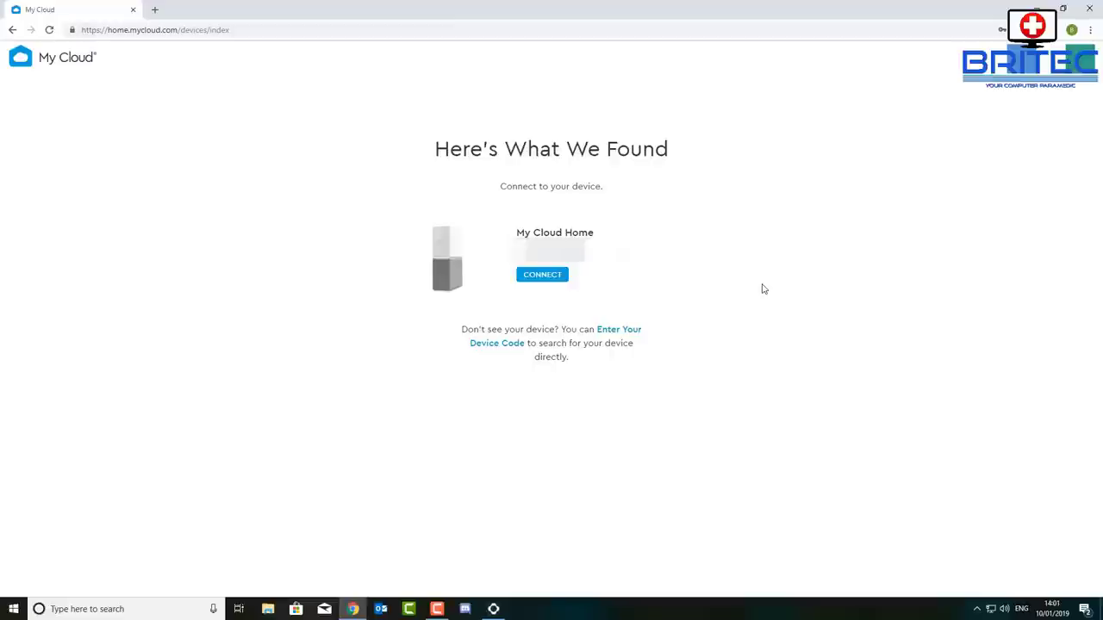
click(554, 279)
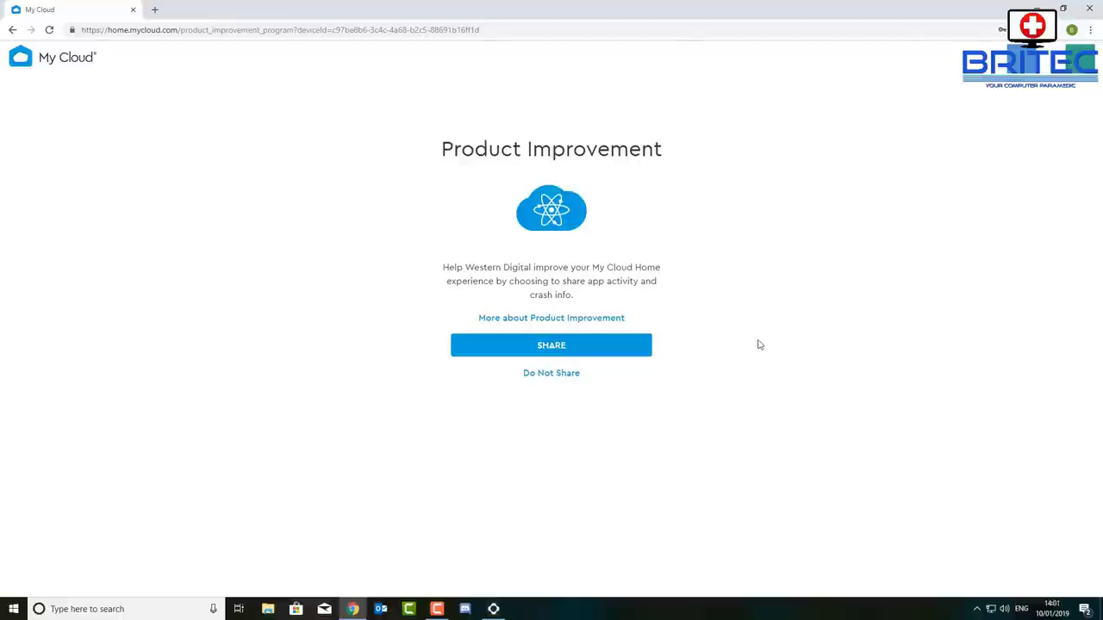
- Decline sharing app activity and crash info for the My Cloud Home product improvement program
click(598, 347)
click(559, 376)
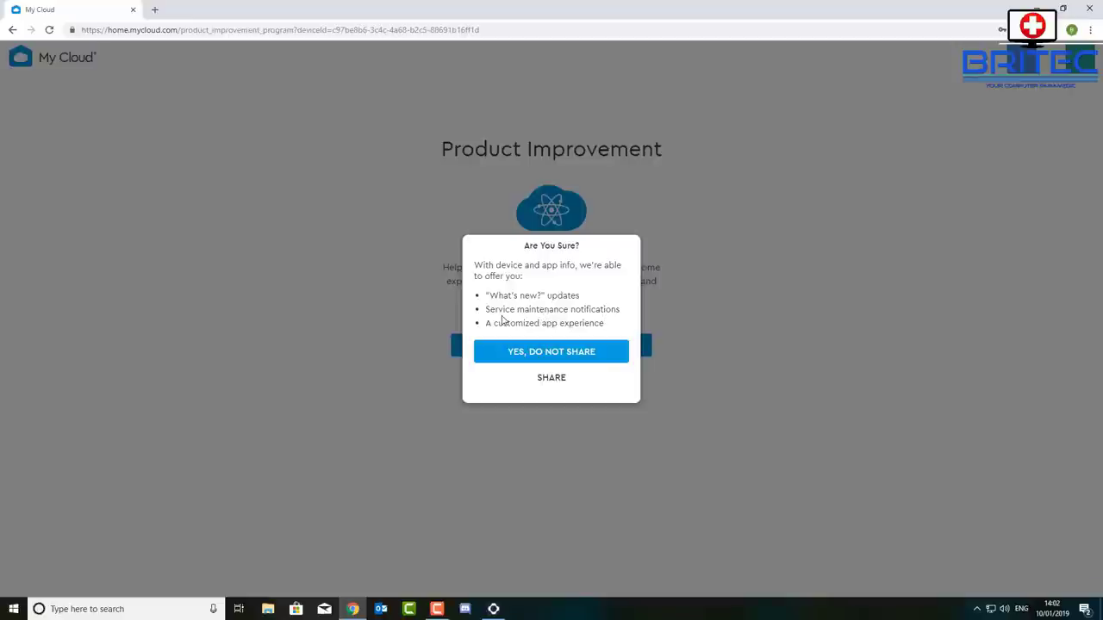
click(553, 357)
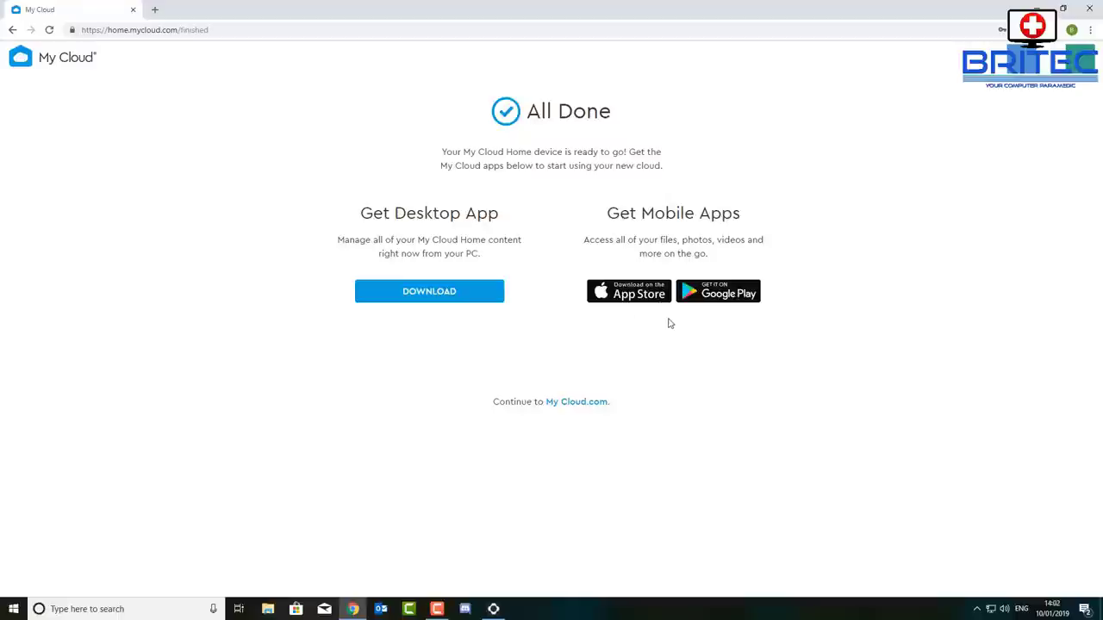
- Download the desktop app and launch the WD Discovery installer from the downloaded zip, clearing the other windows out of the way
click(455, 291)
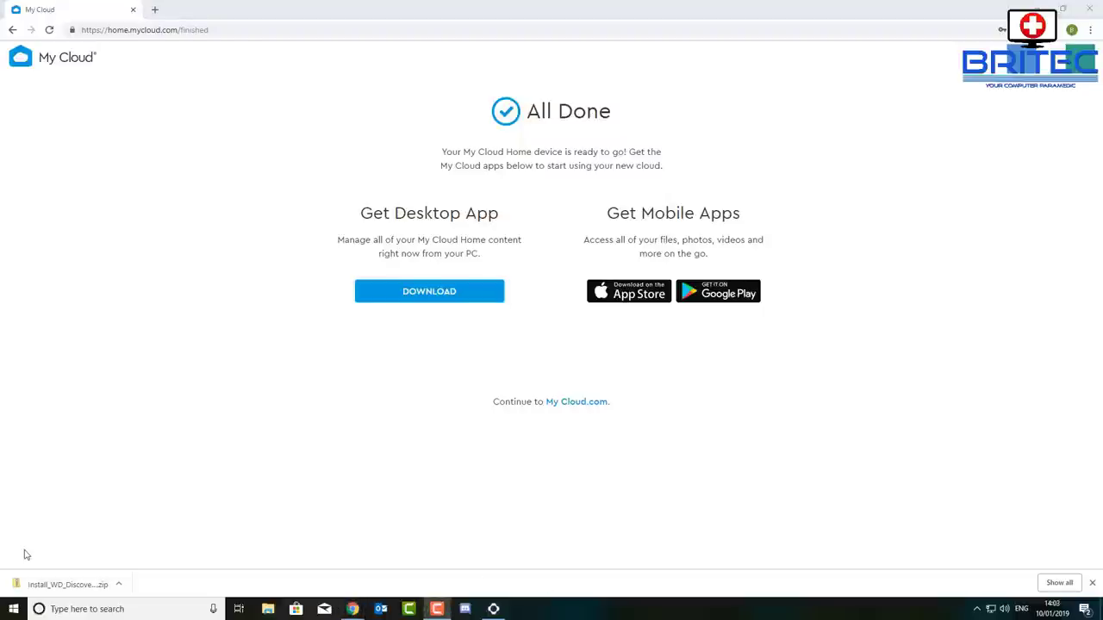
click(42, 582)
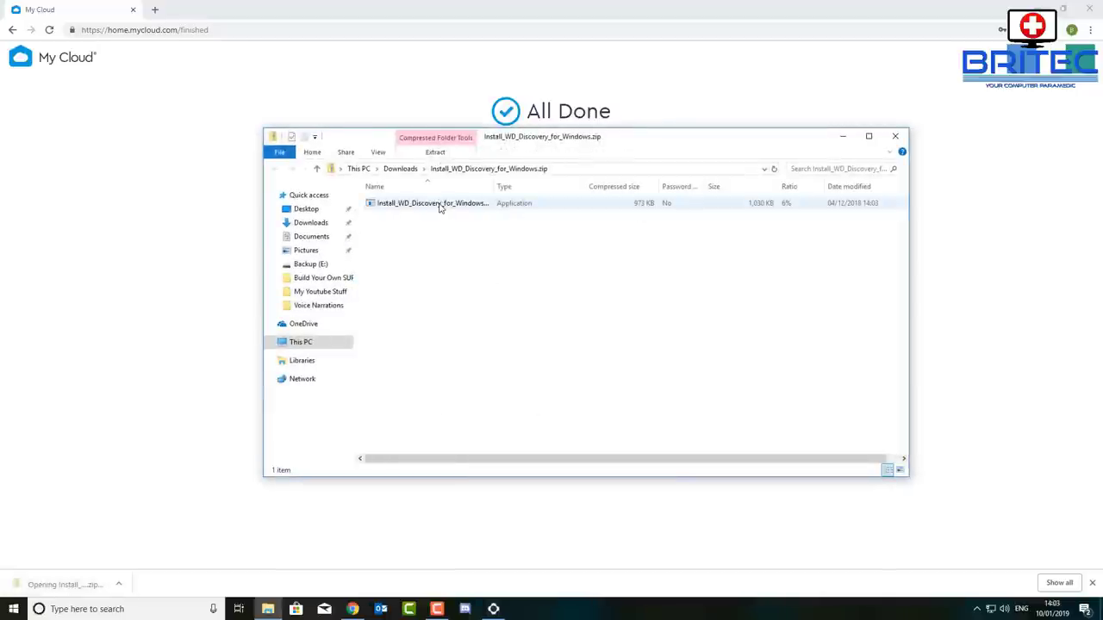
double_click(433, 203)
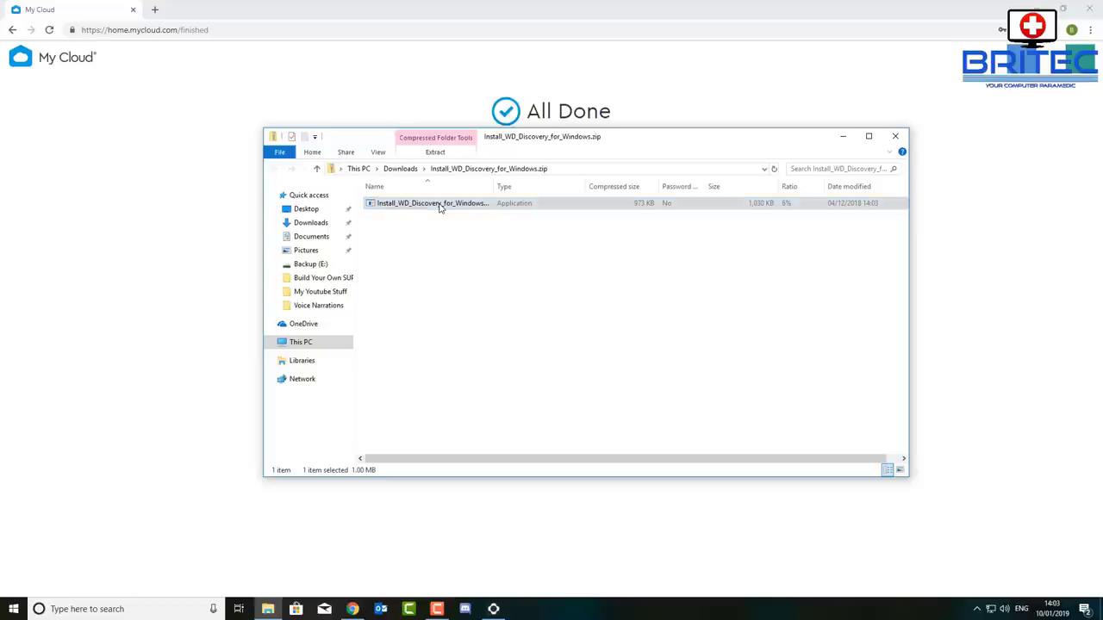
click(844, 140)
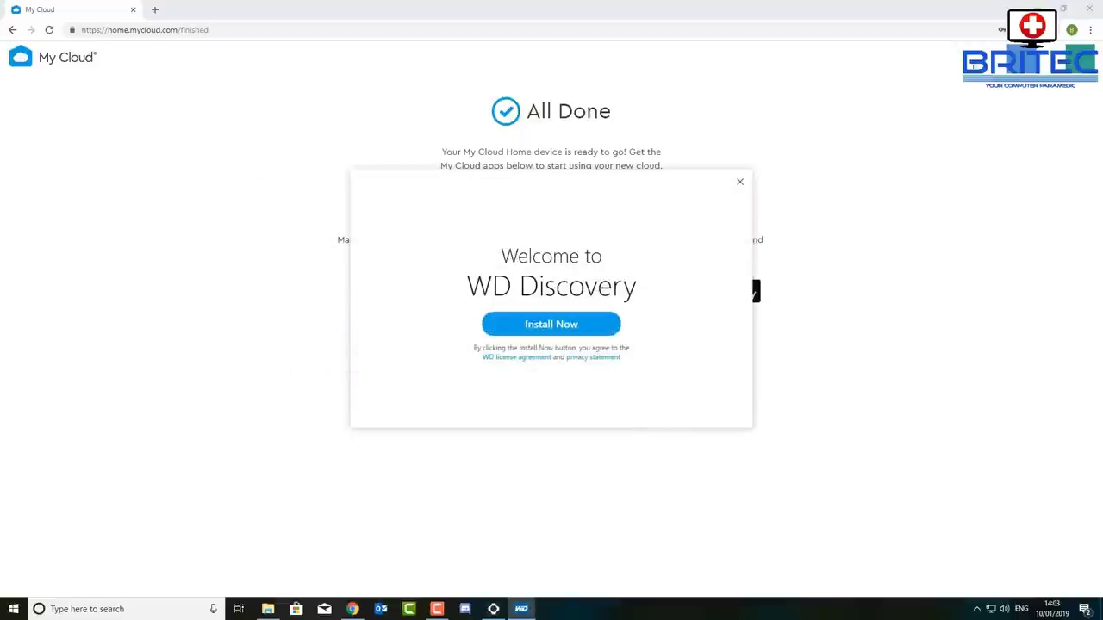
click(1035, 7)
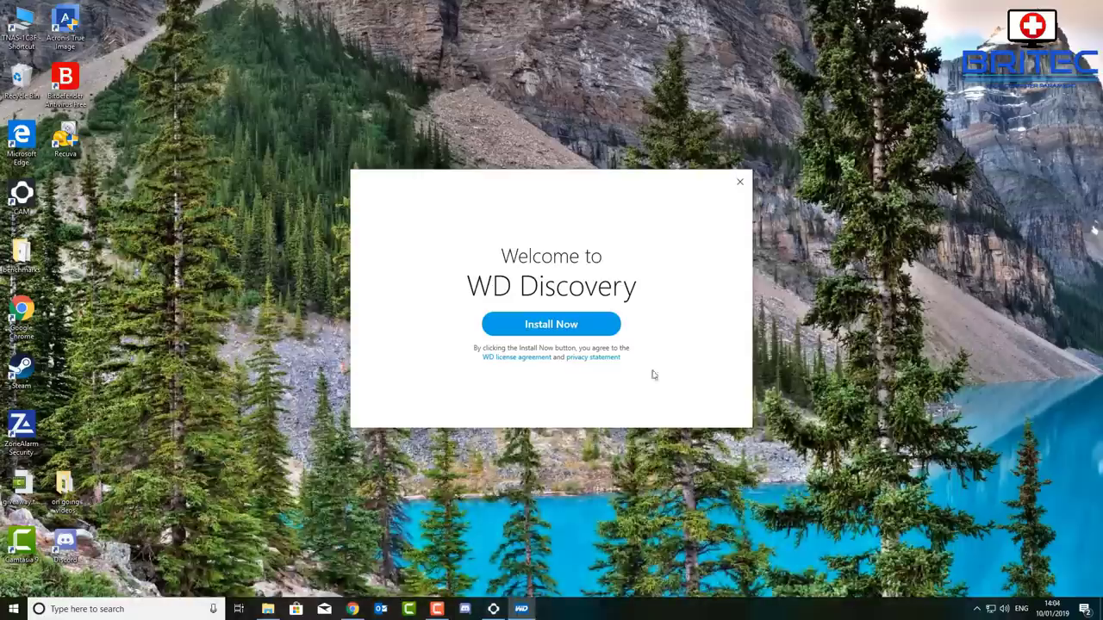
- Install WD Discovery and decline sharing app activity and crash info
click(568, 334)
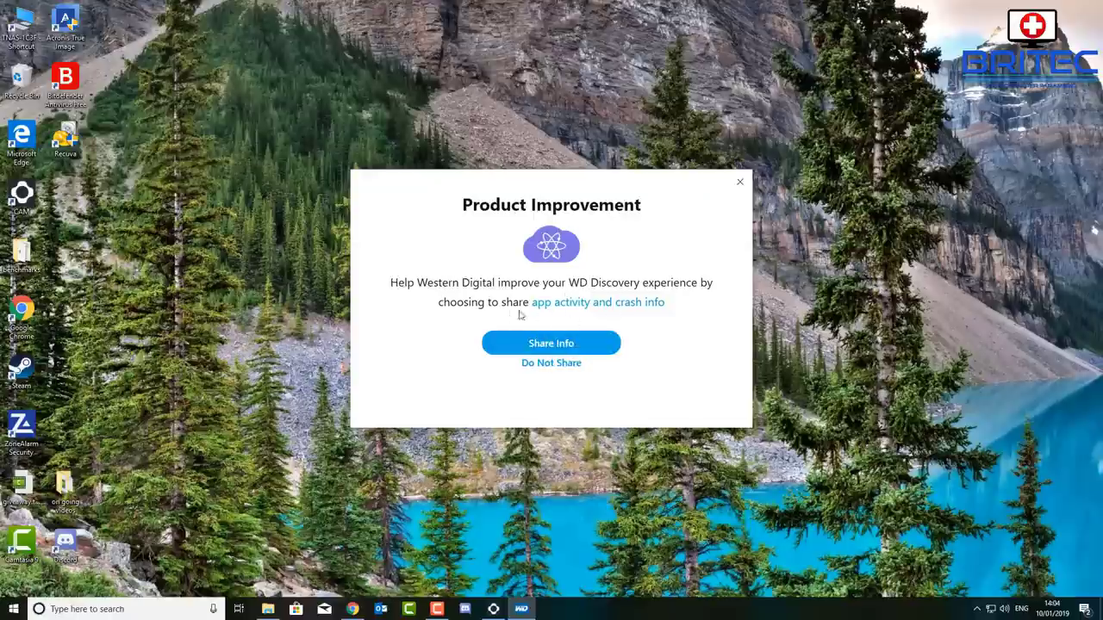
click(557, 364)
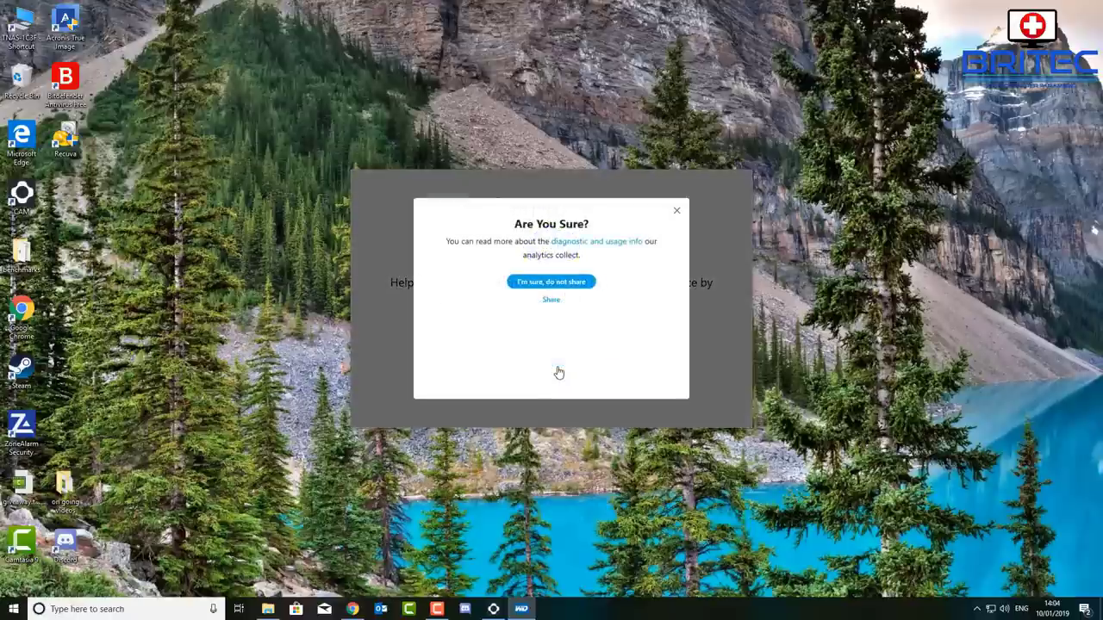
click(572, 282)
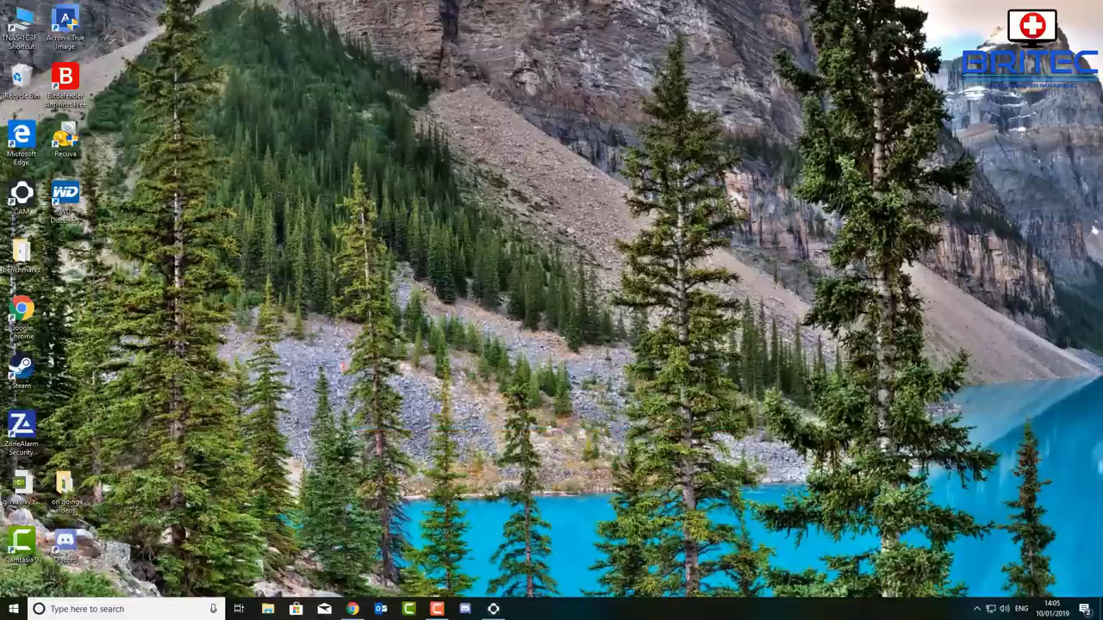
- Browse the network in File Explorer to the MYCLOUD-HCTDDC device and inspect its Public folder
click(268, 610)
click(293, 380)
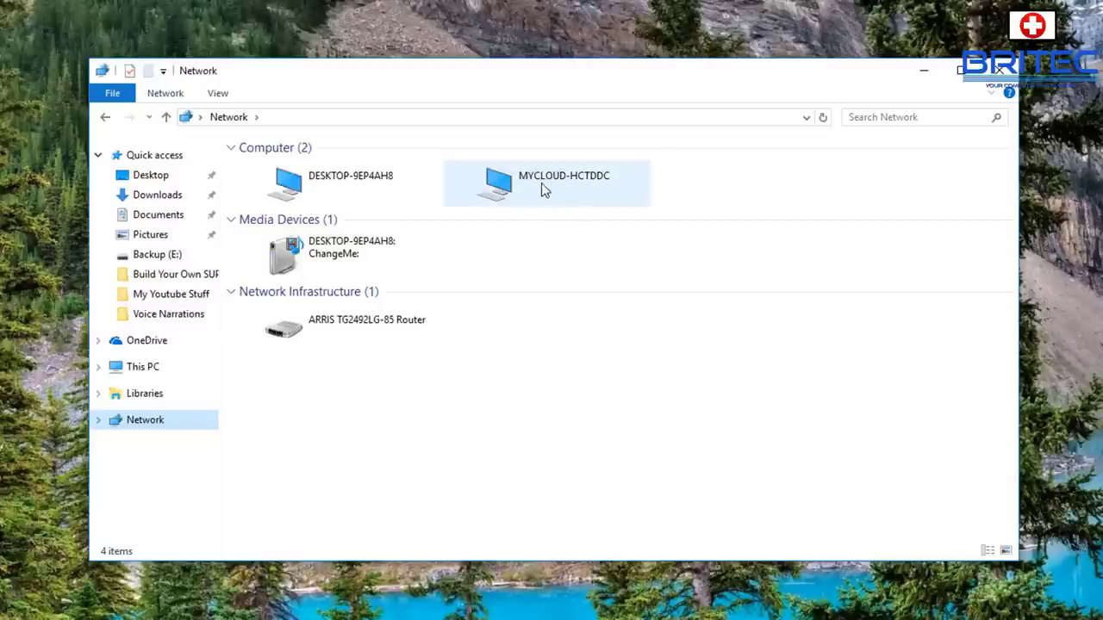
double_click(542, 184)
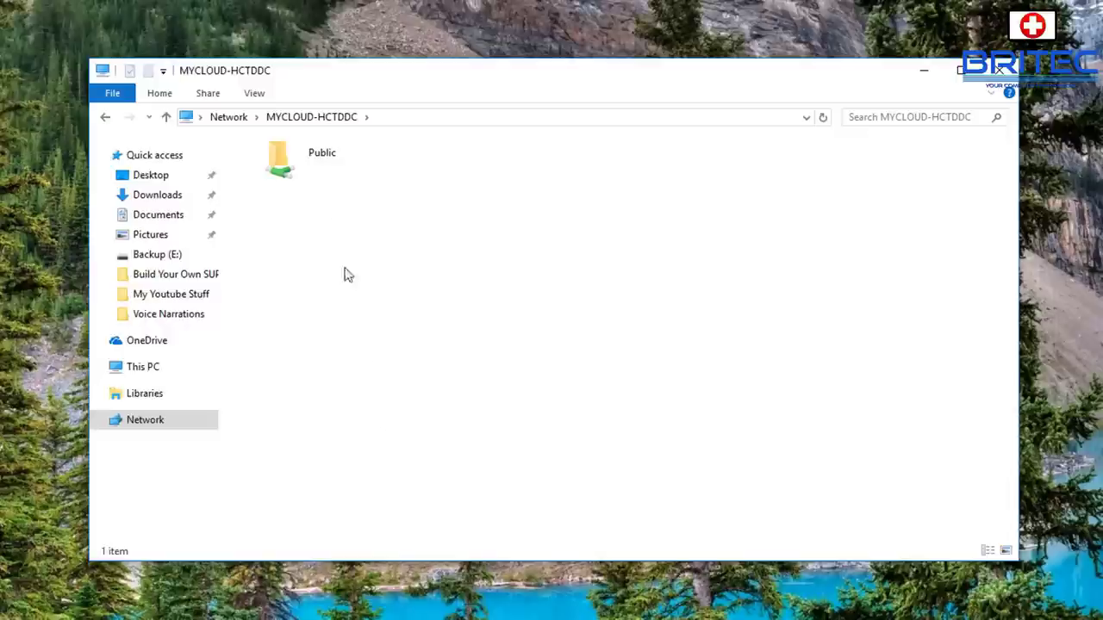
click(321, 173)
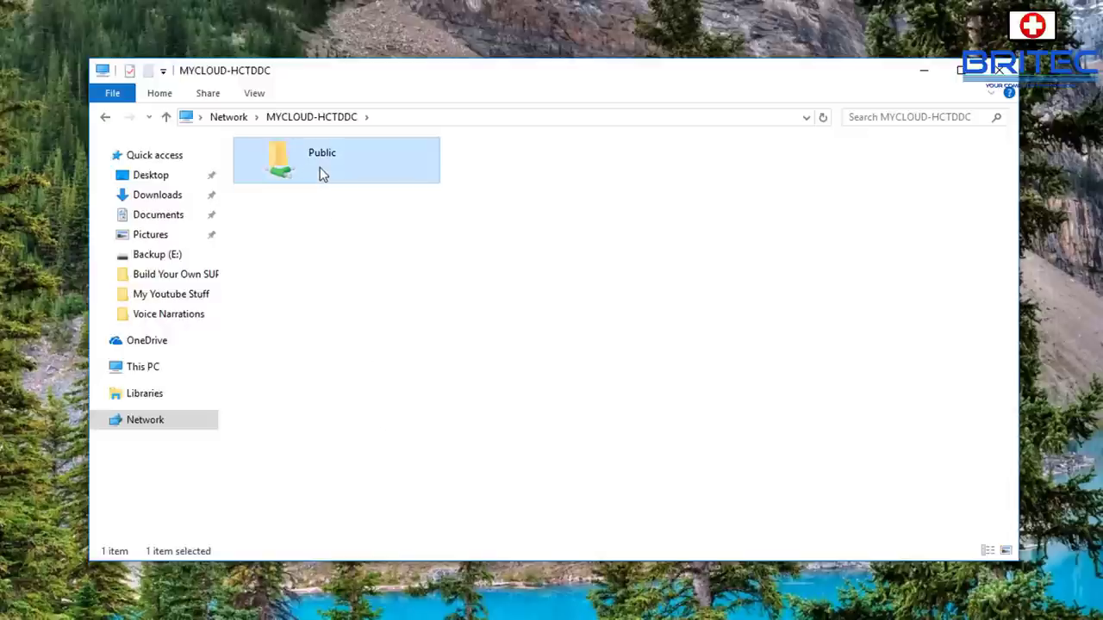
double_click(320, 170)
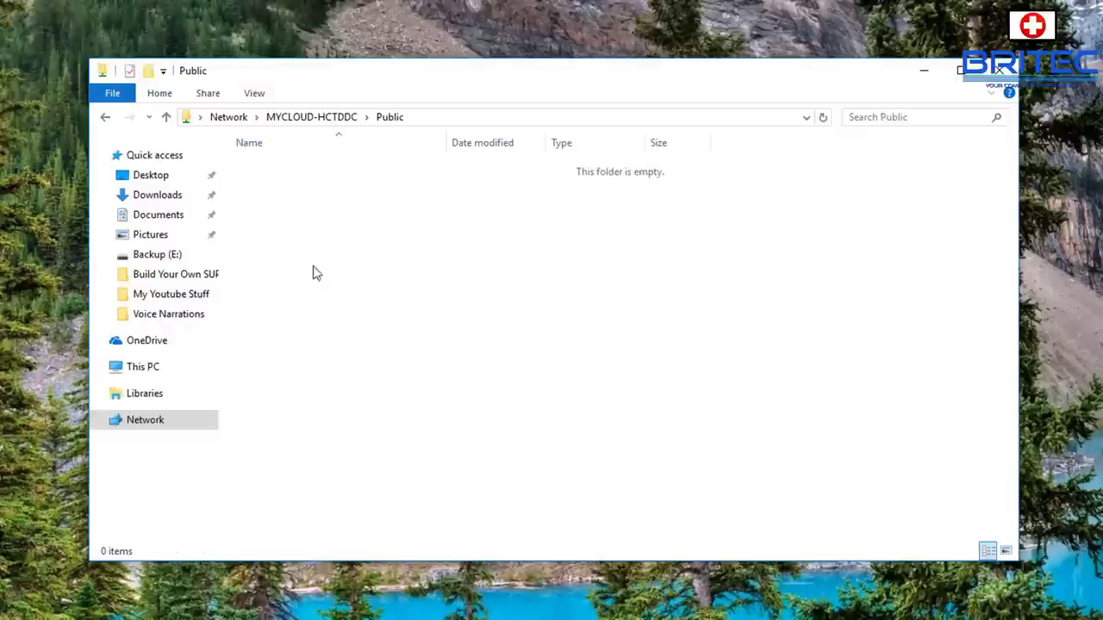
click(105, 117)
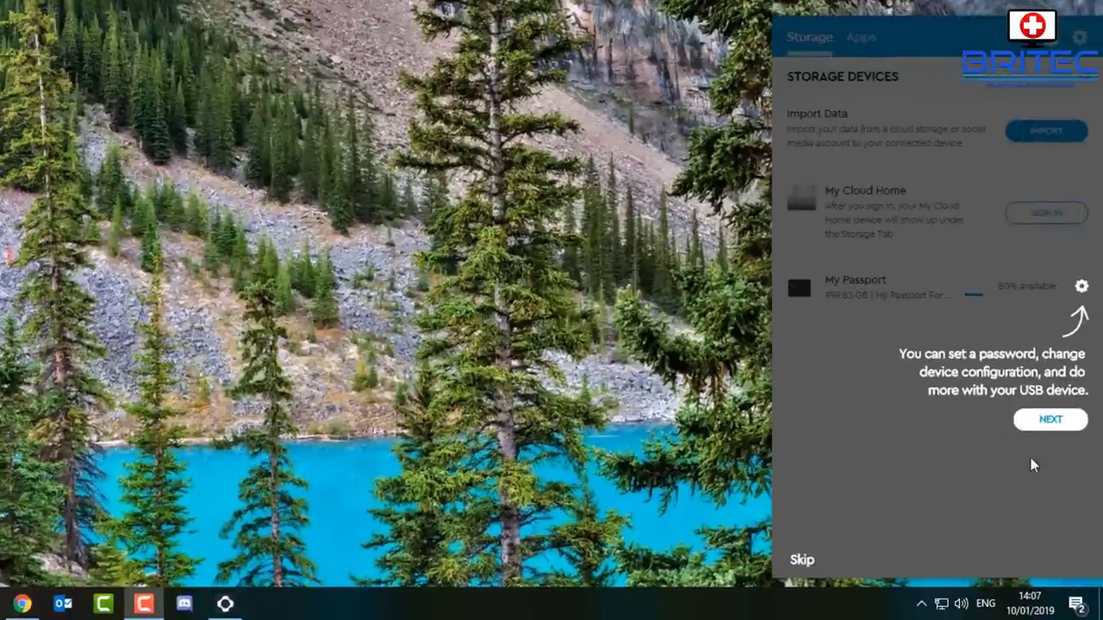
- Skip the WD Discovery introductory tour and look through the apps it offers
click(800, 561)
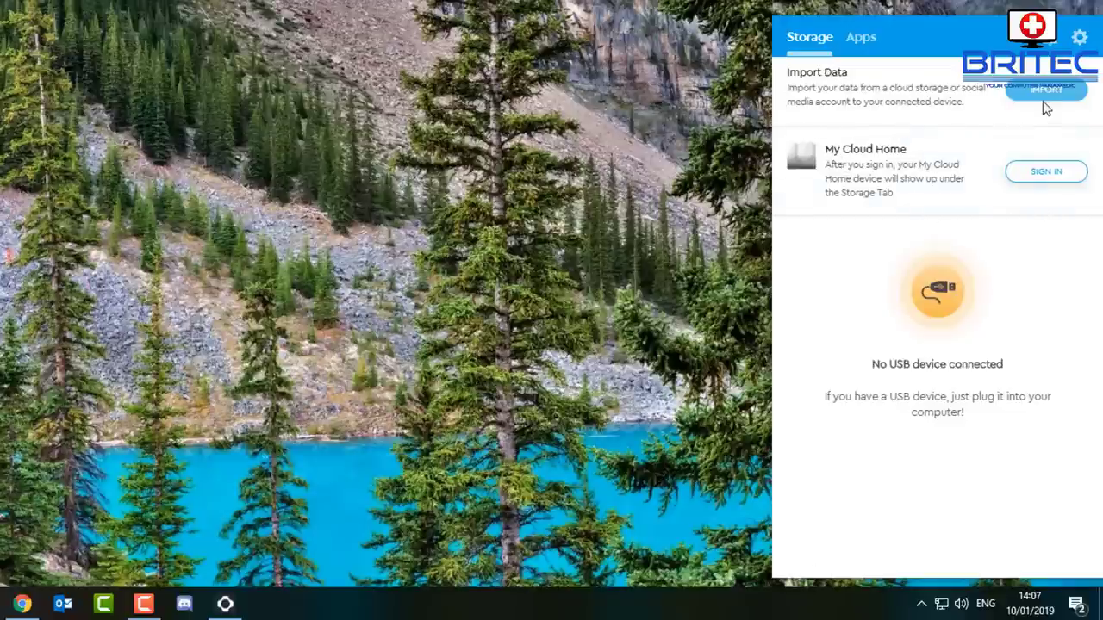
click(863, 49)
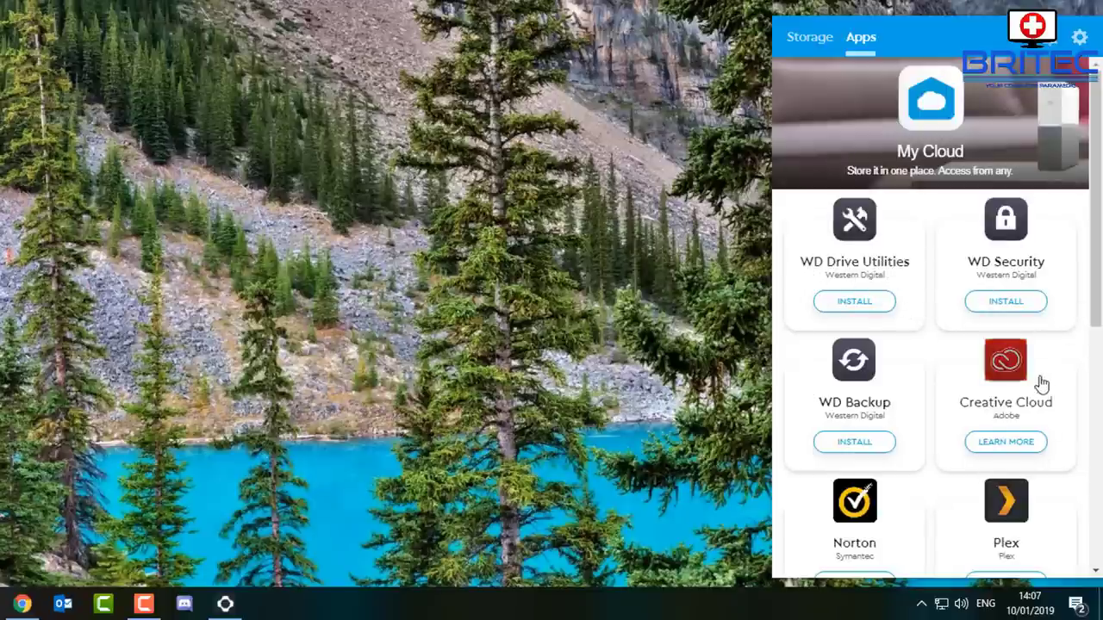
scroll(1020, 340, down, 3)
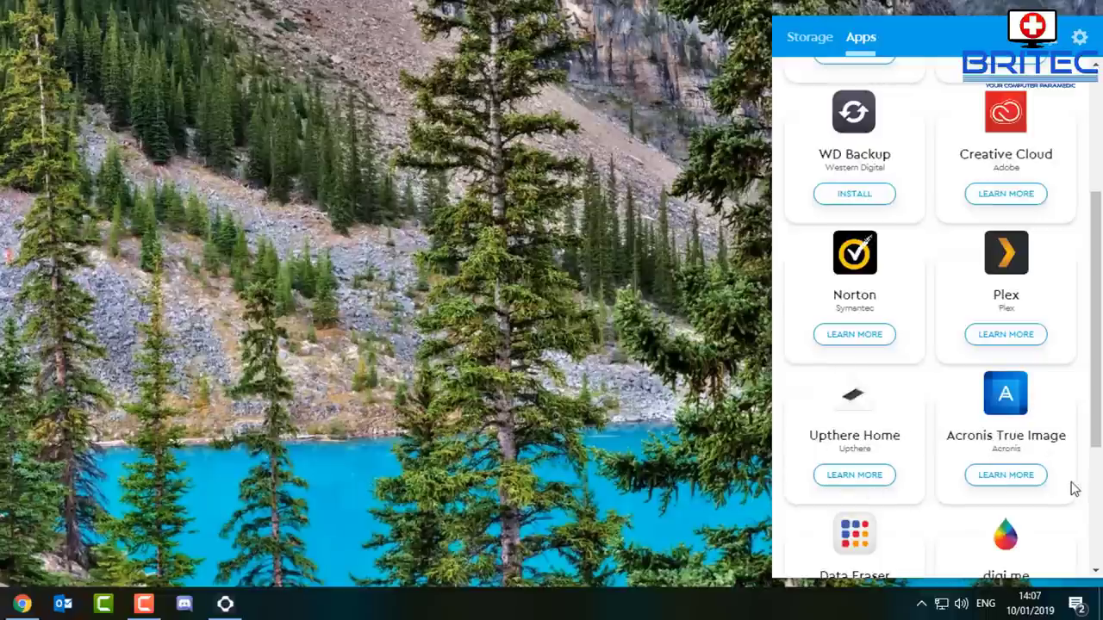
scroll(1069, 485, down, 3)
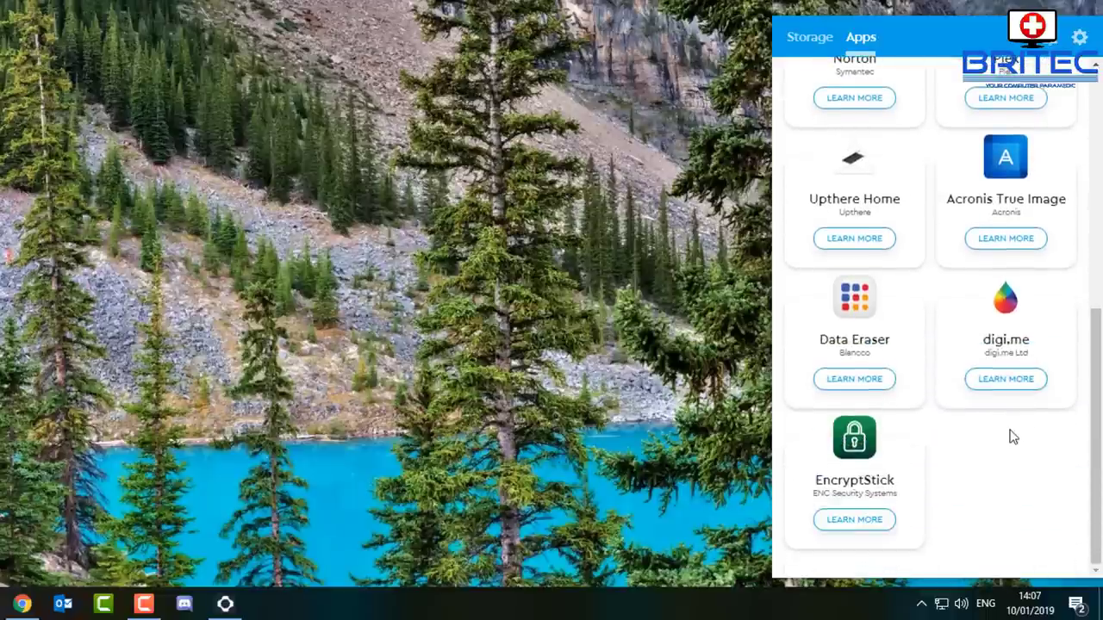
scroll(1008, 453, up, 5)
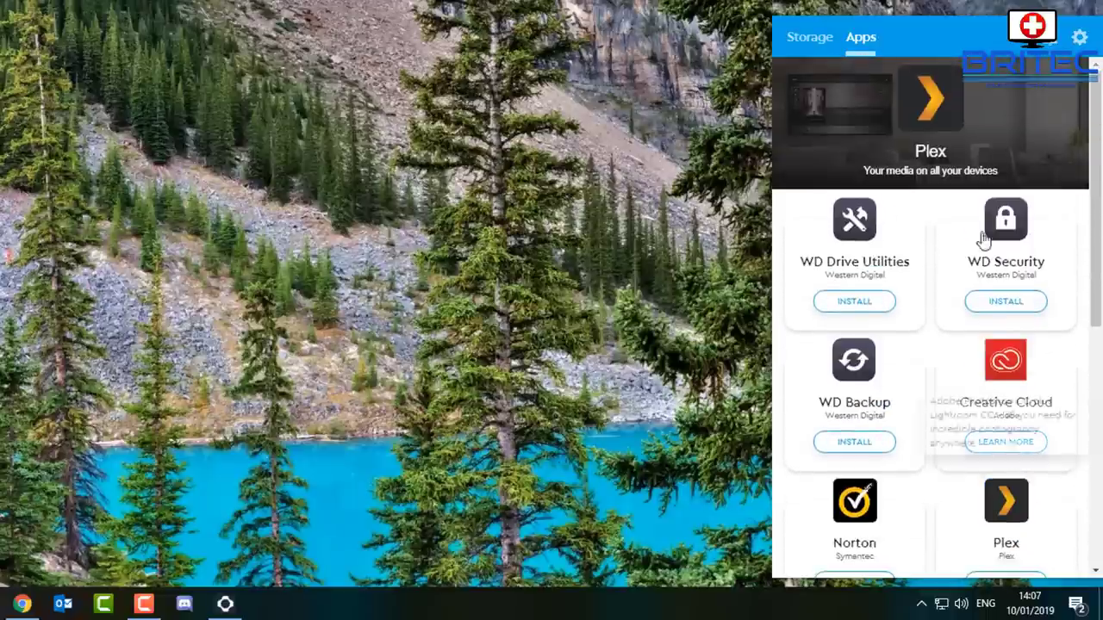
- Return to the storage devices in WD Discovery and open the settings of the My Cloud Home device
click(810, 39)
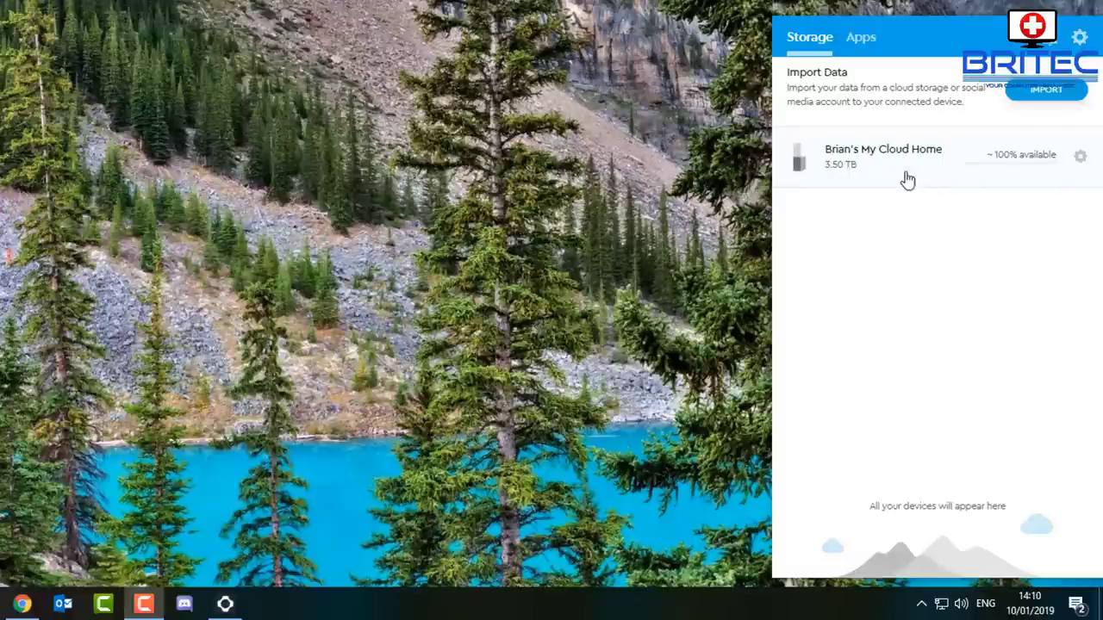
click(1081, 159)
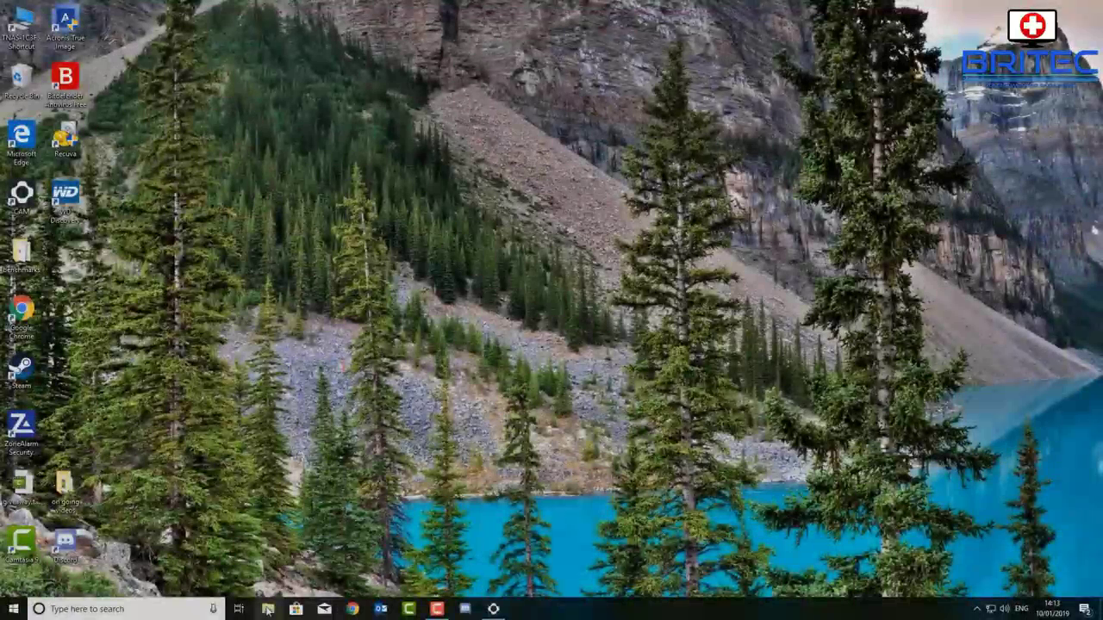
- Inspect the Backup (E:) drive and the My Cloud Home (Y:) network drive in File Explorer, including the network drive's free space
click(268, 609)
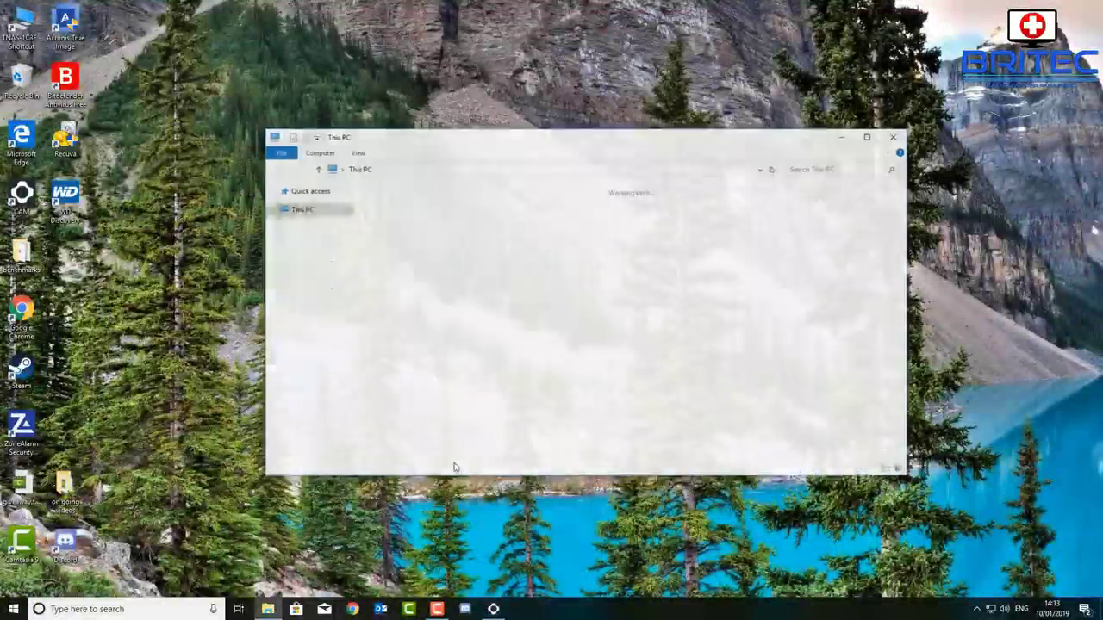
double_click(578, 341)
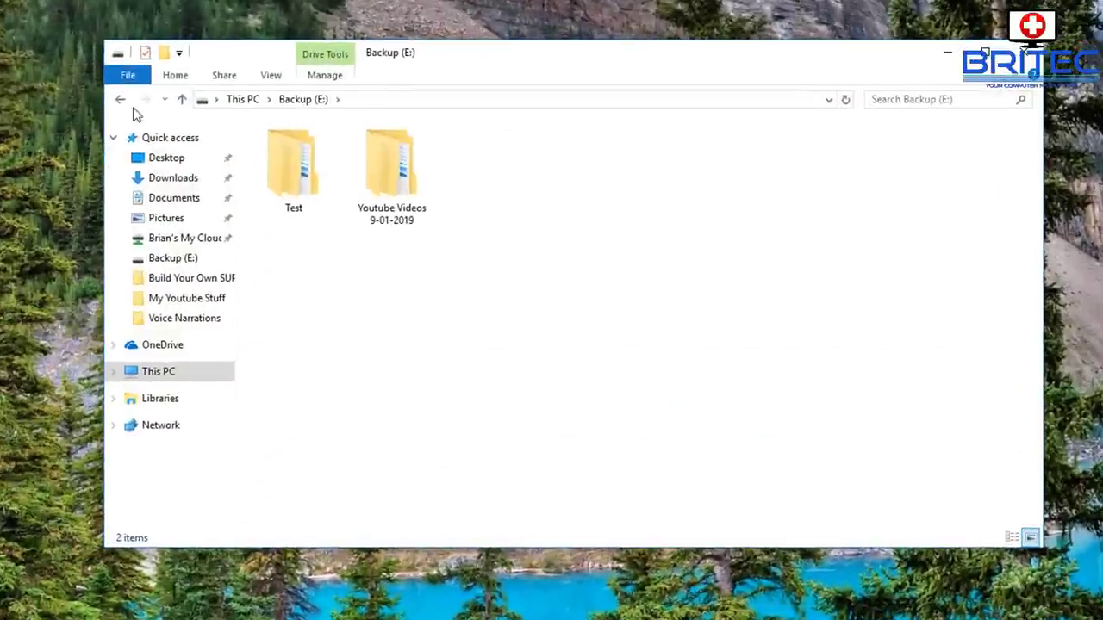
click(271, 169)
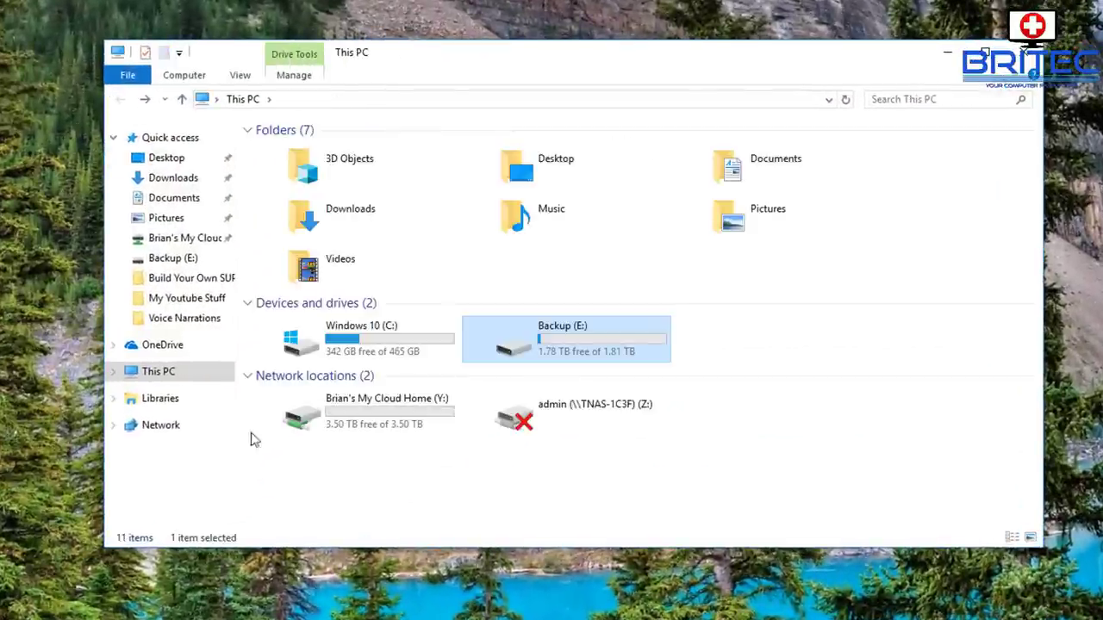
mouse_move(364, 434)
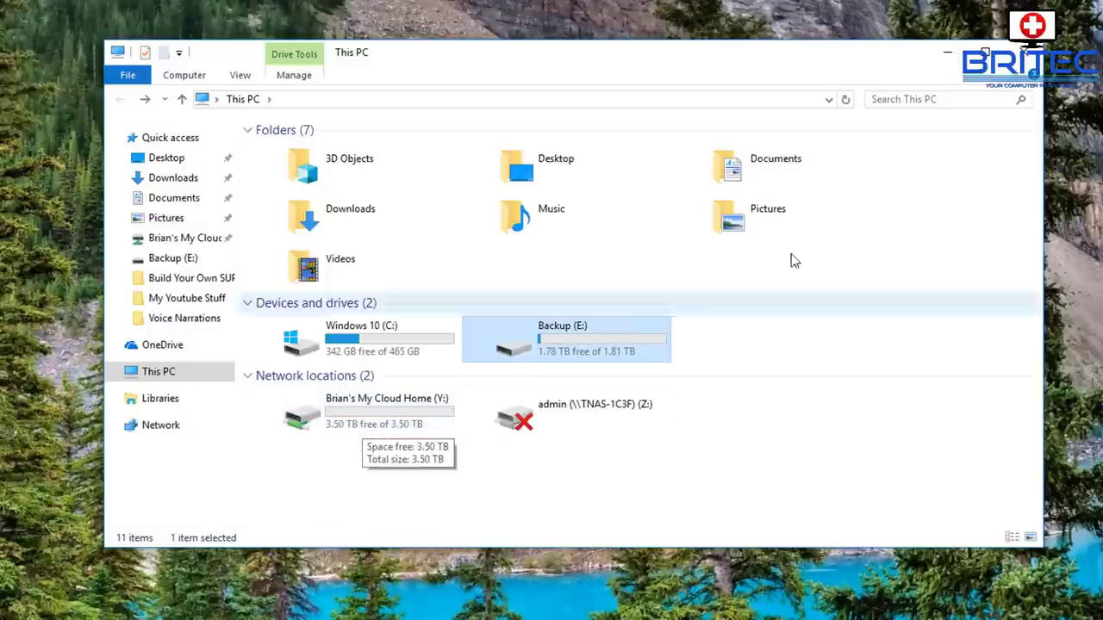
click(1026, 54)
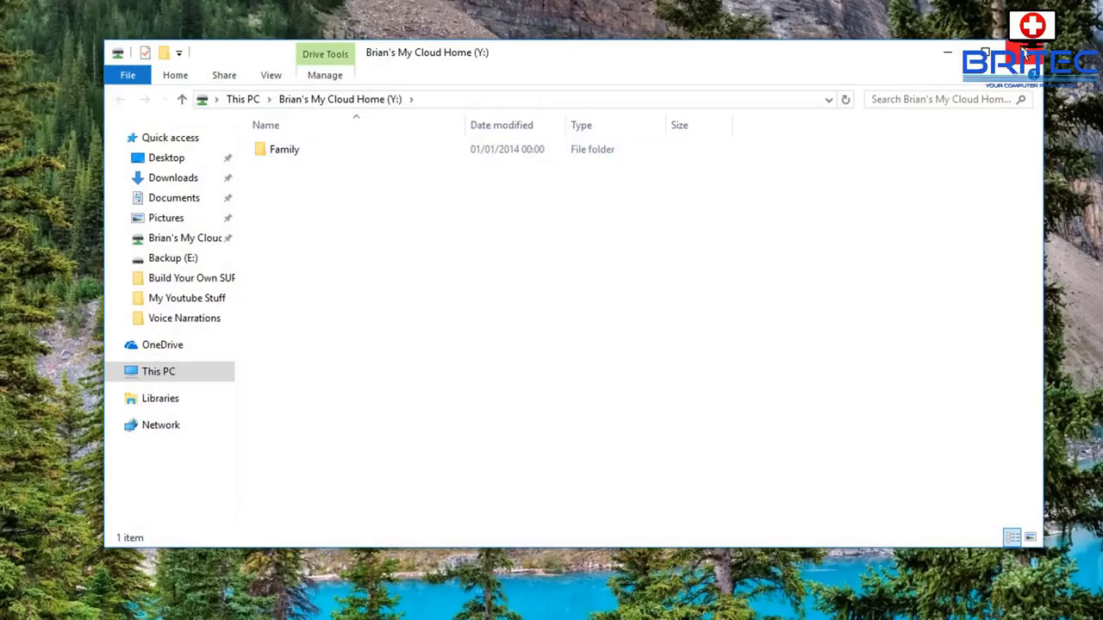
click(1026, 53)
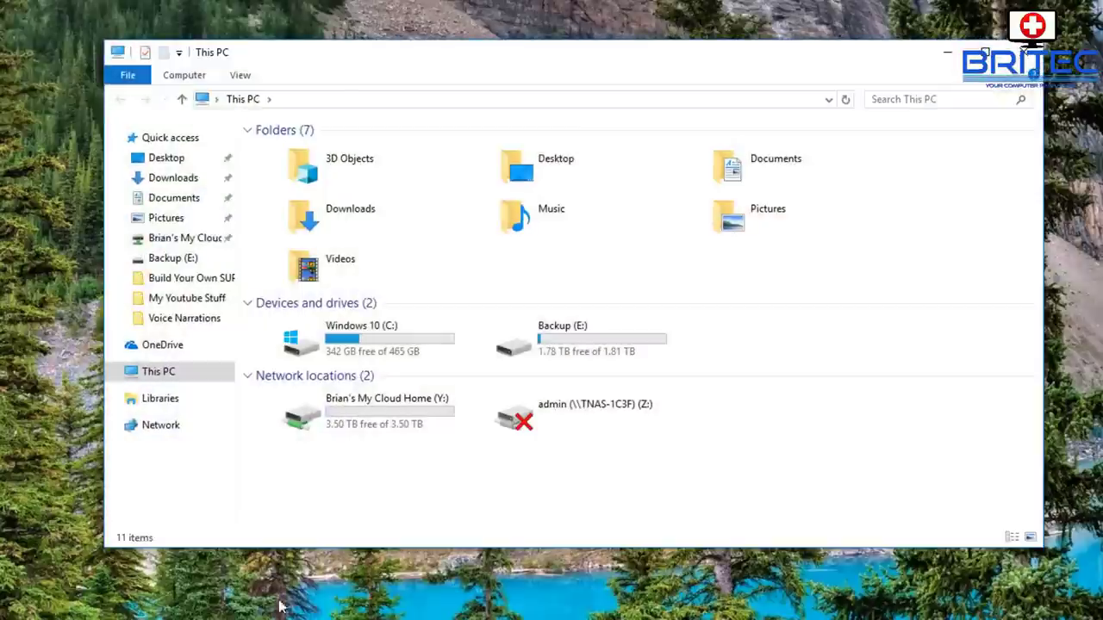
mouse_move(353, 418)
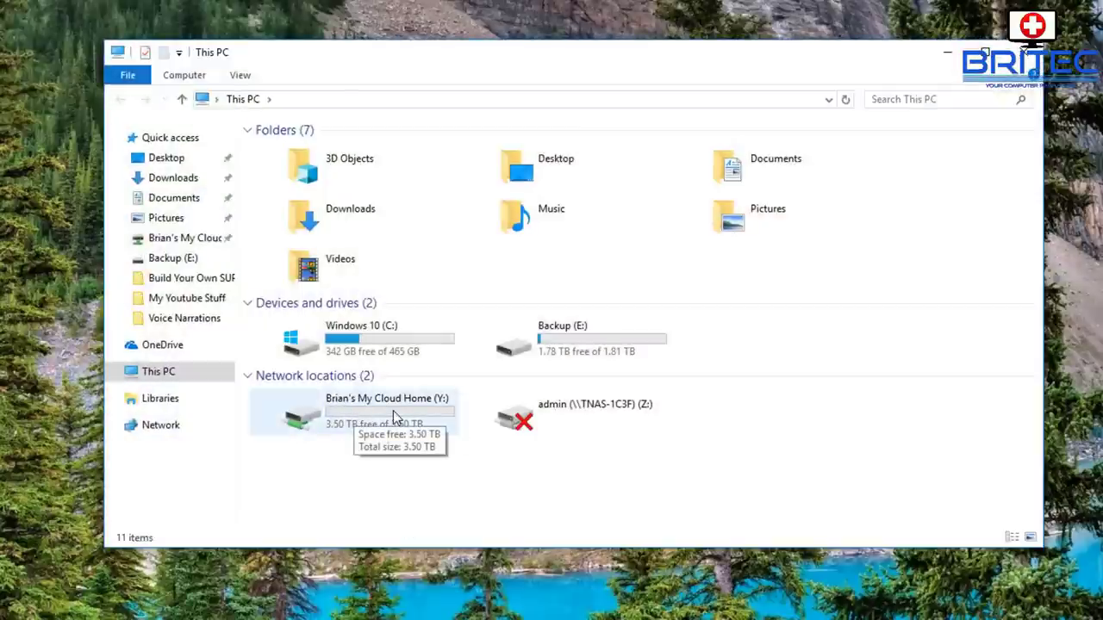
- Sync the Test folder on the Backup (E:) drive to the My Cloud Home (Y:) drive
double_click(583, 352)
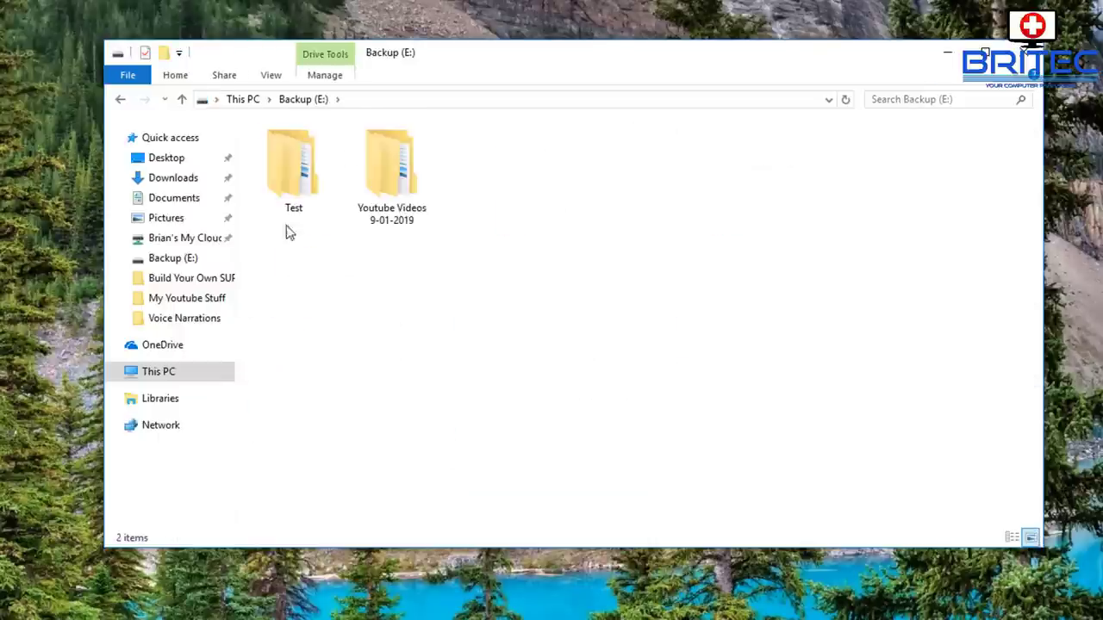
click(293, 168)
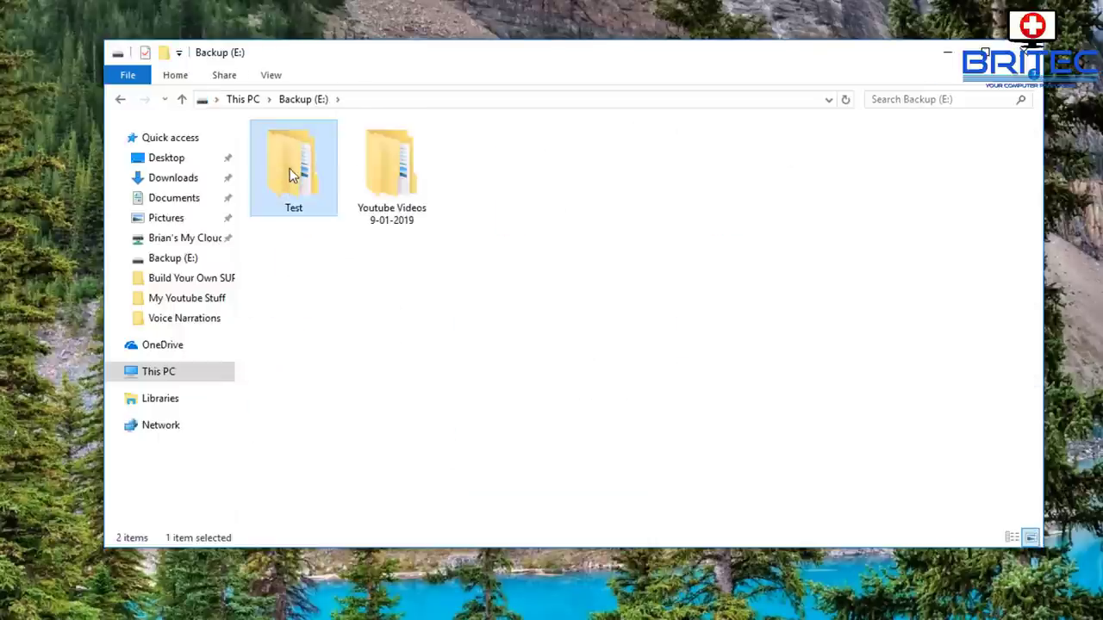
right_click(293, 175)
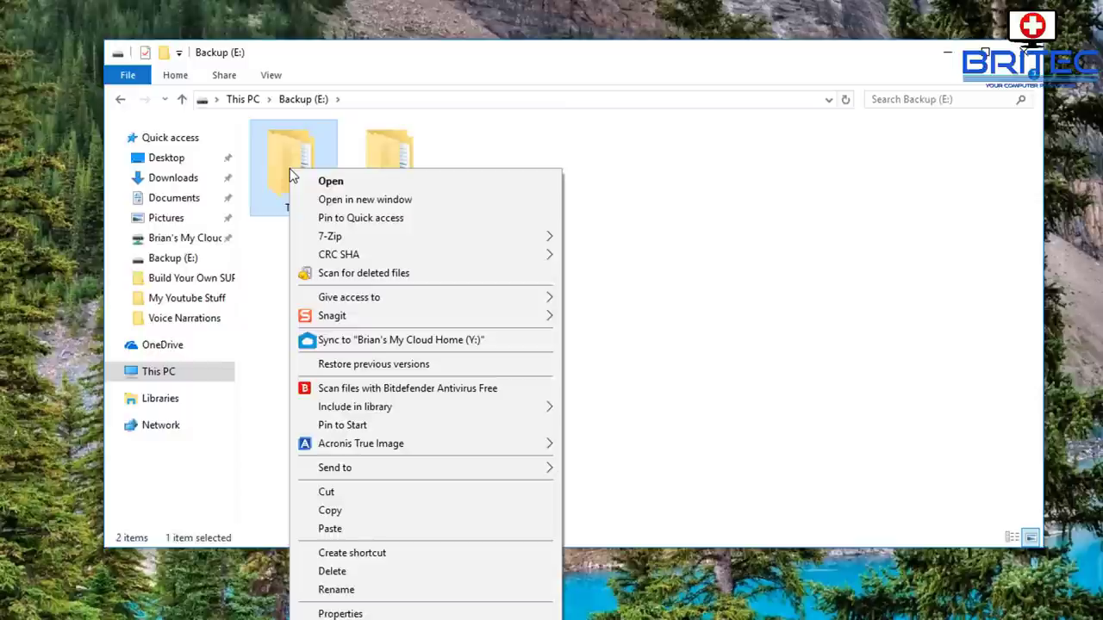
click(411, 341)
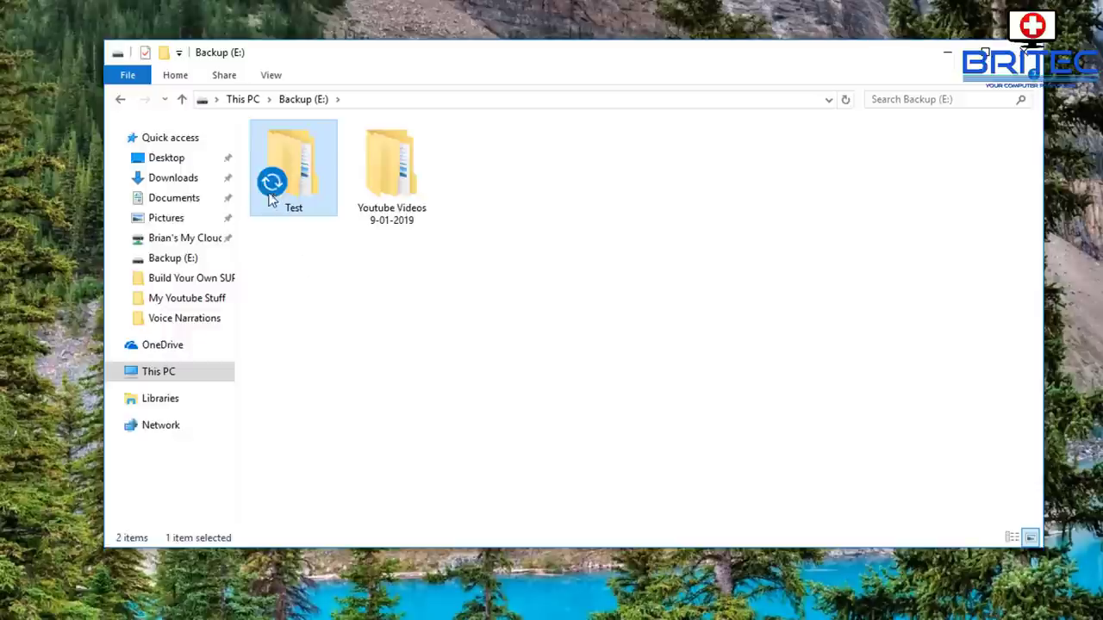
- Check the synced Test folder and its contents under Sync from desktop on the My Cloud Home (Y:) drive, and close the File Explorer windows
mouse_move(290, 197)
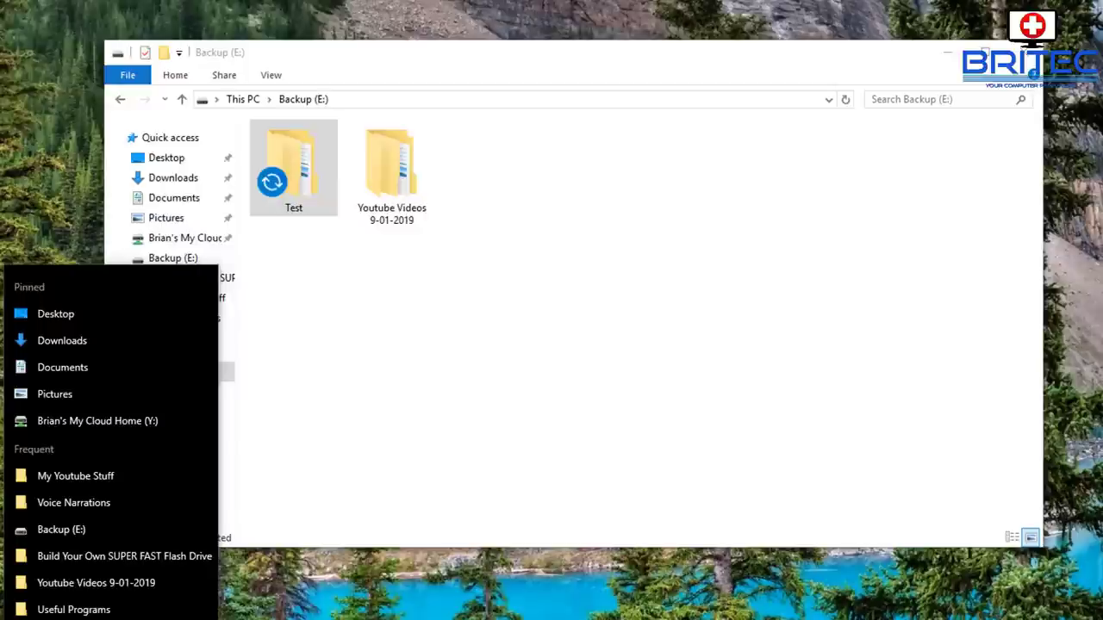
key(super+e)
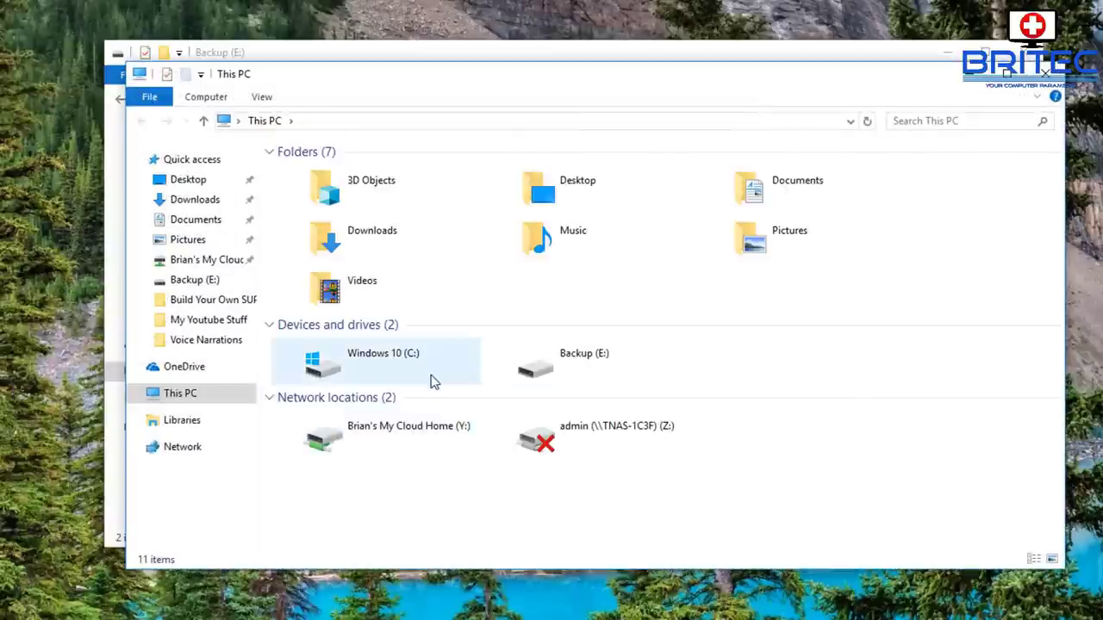
double_click(414, 437)
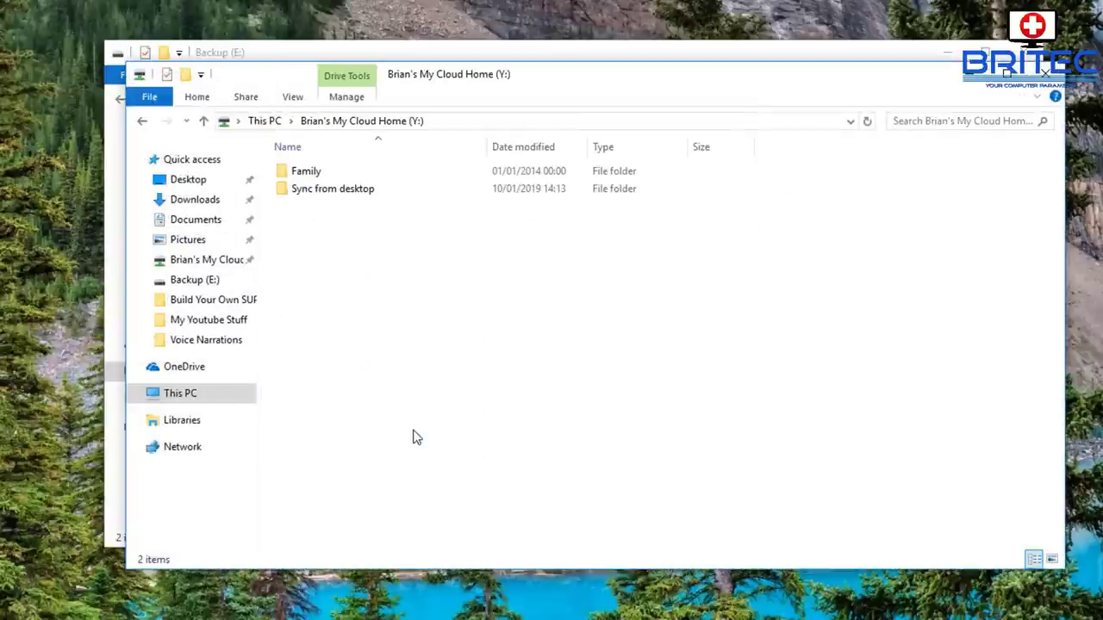
double_click(355, 189)
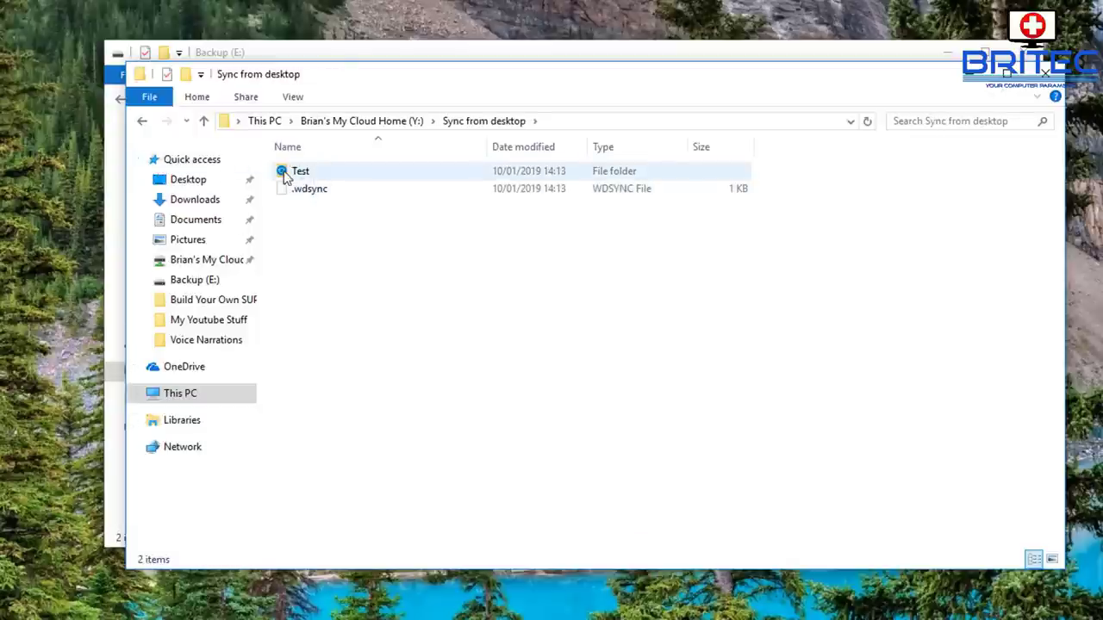
double_click(343, 173)
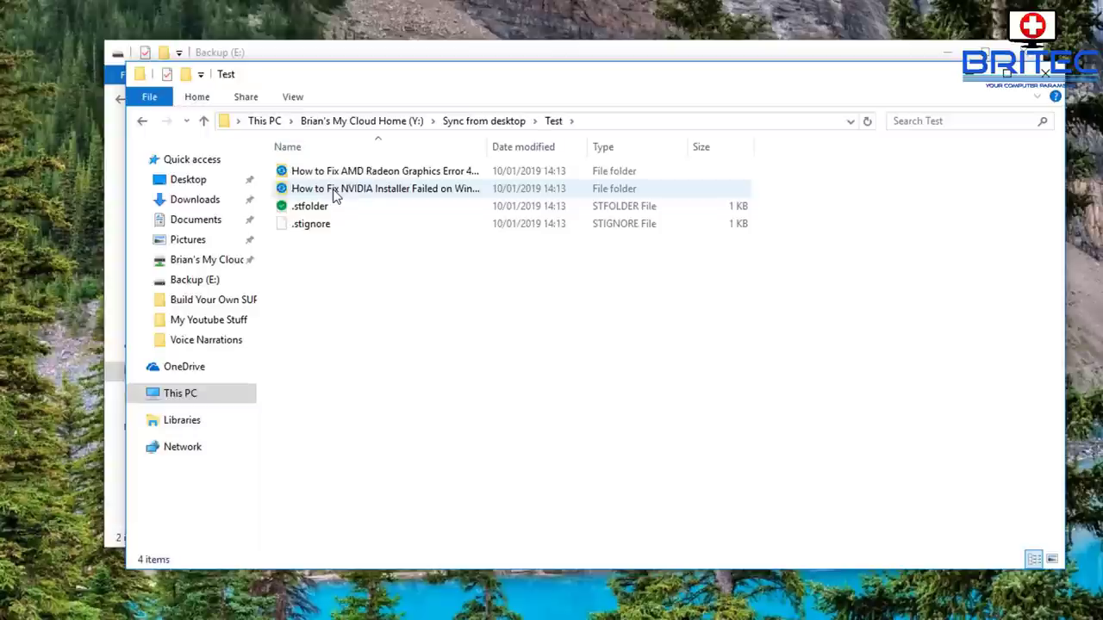
click(140, 123)
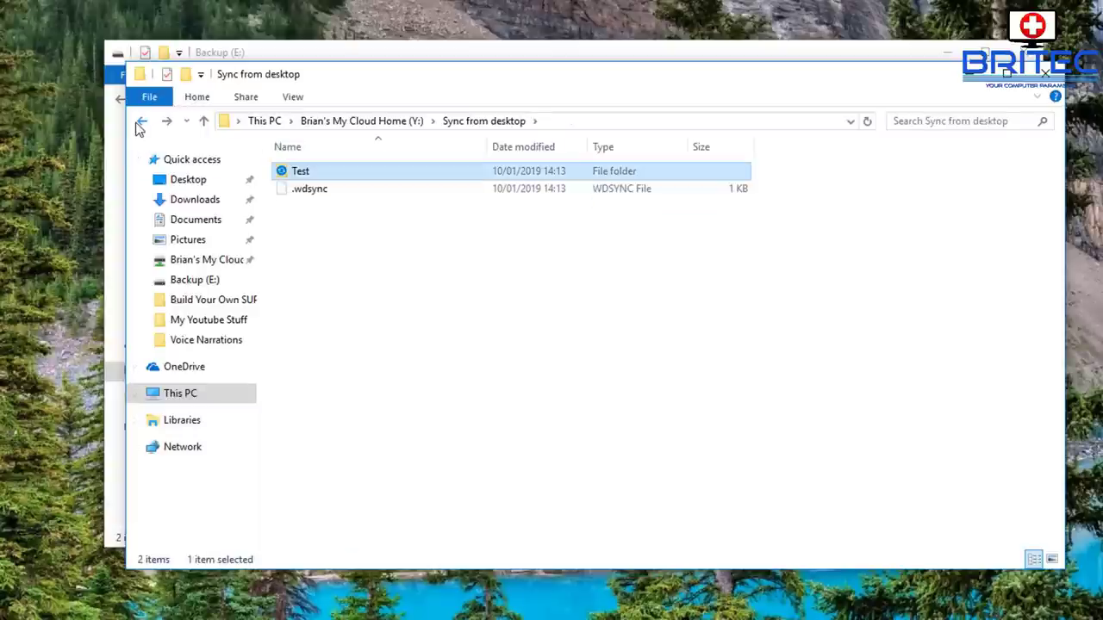
click(140, 123)
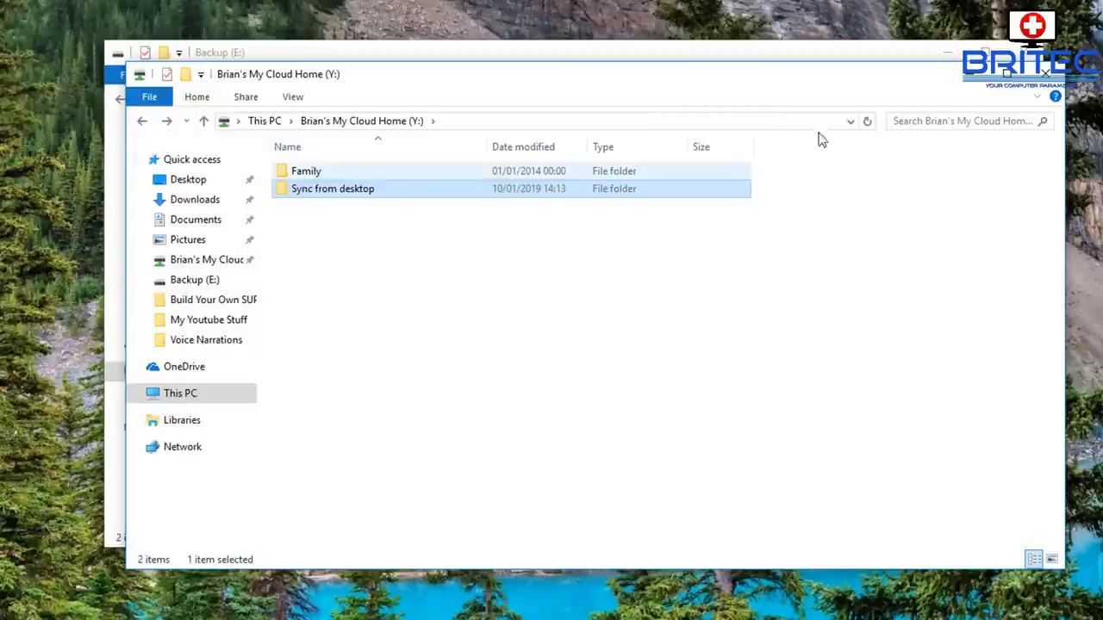
click(1045, 76)
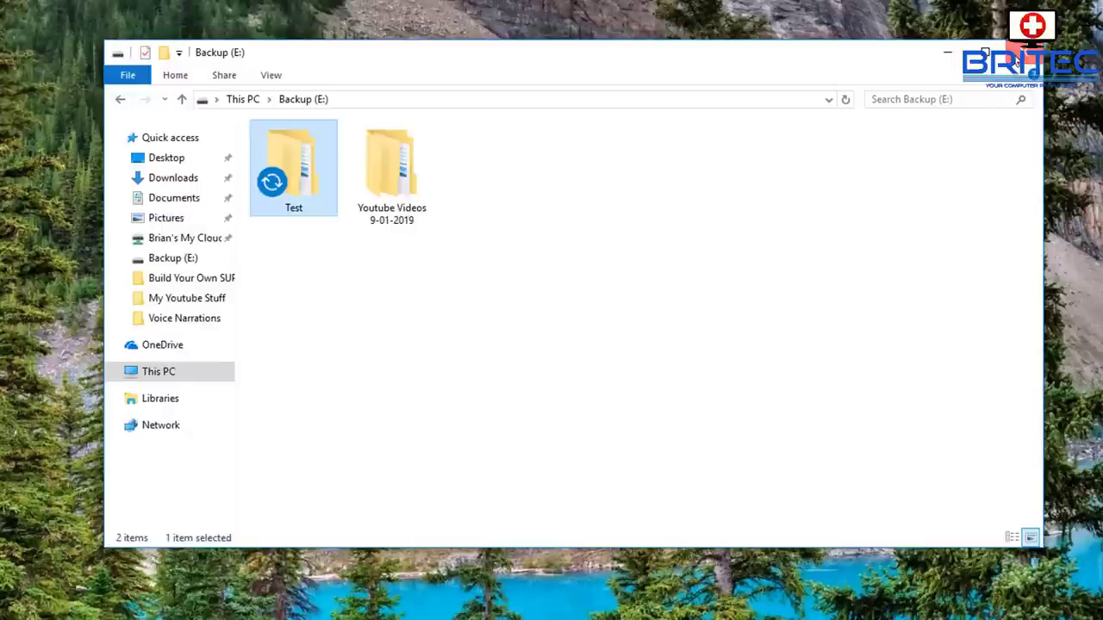
click(1023, 51)
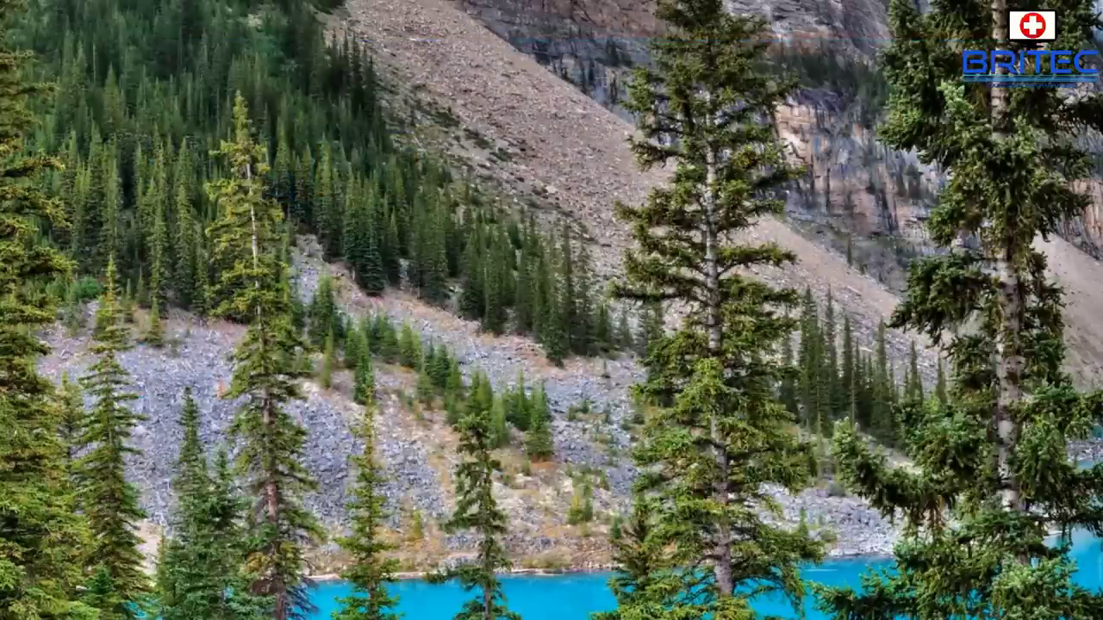
- Browse the network to the MYCLOUD-HCTDDC device, look inside its Public folder, and return to the network overview
key(super+e)
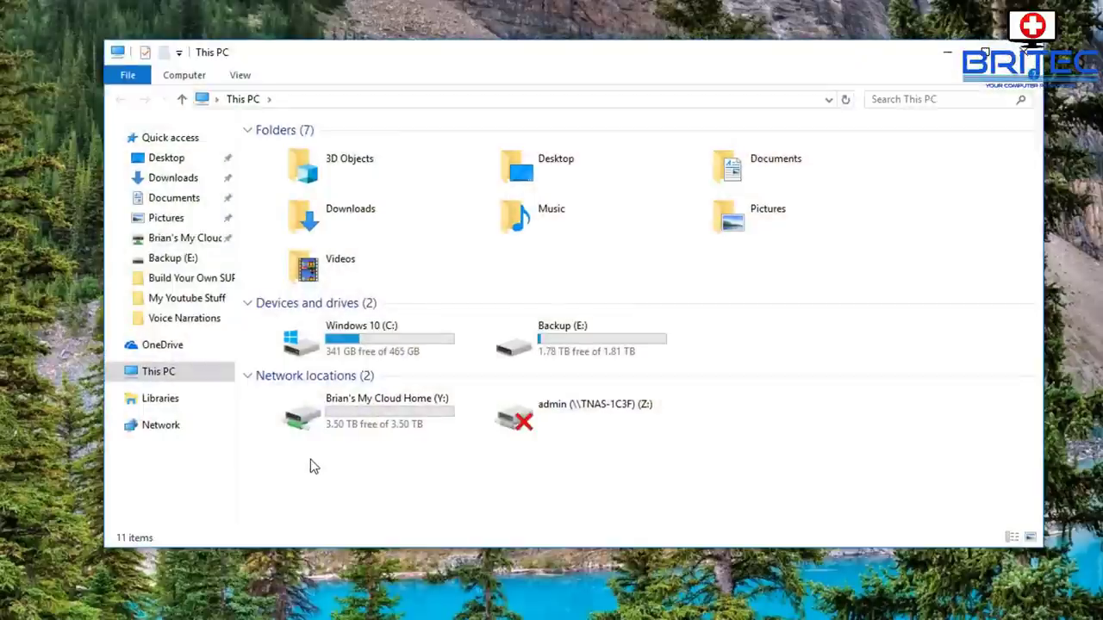
click(162, 436)
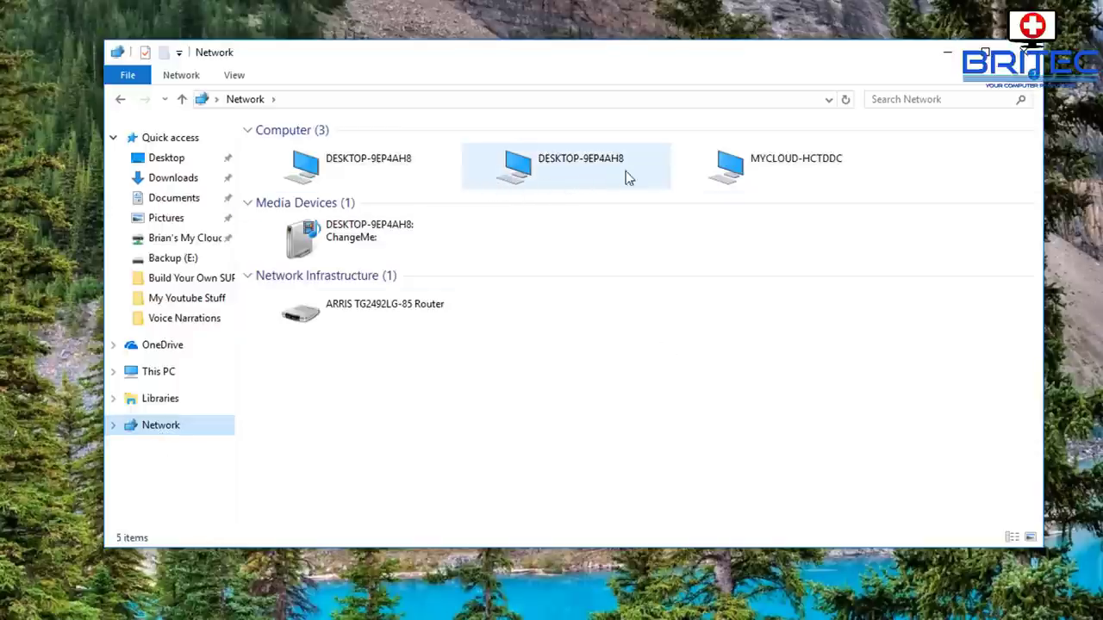
click(784, 167)
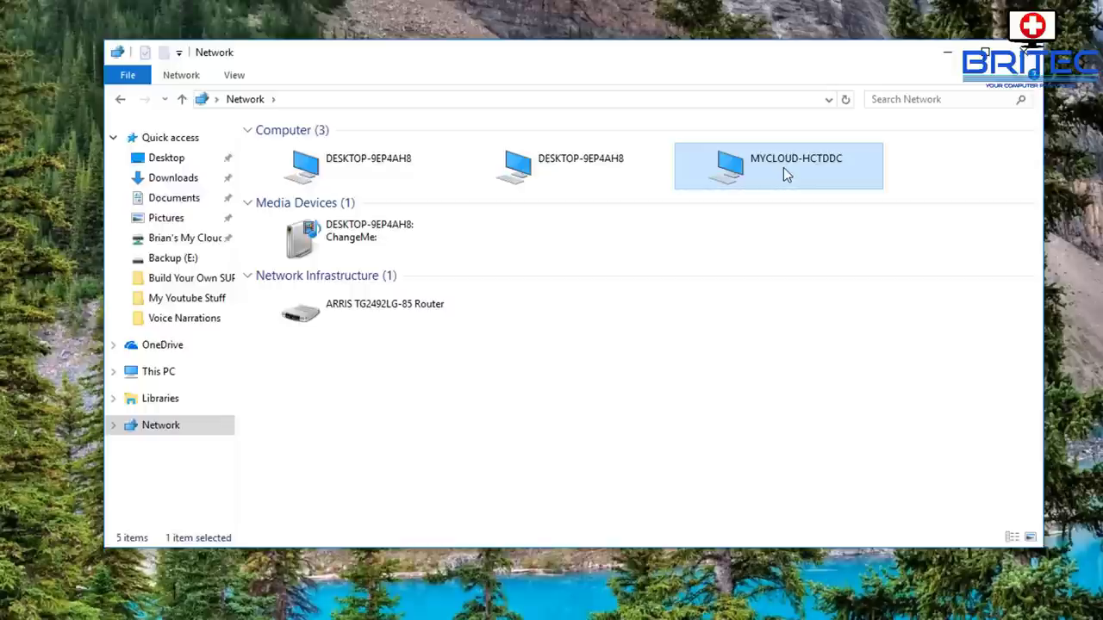
double_click(783, 167)
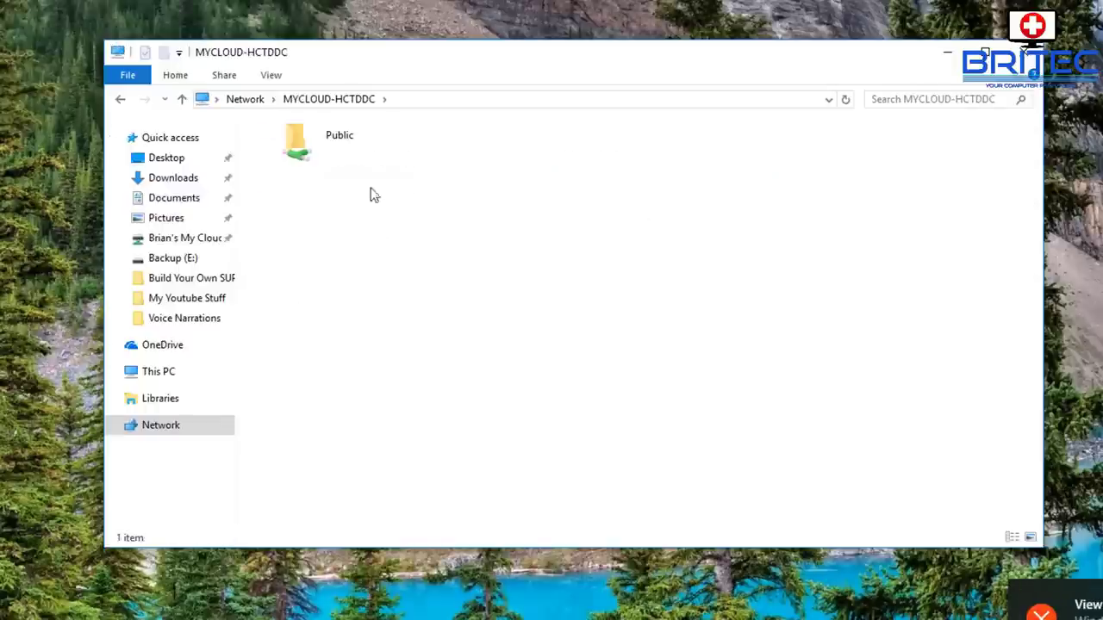
double_click(310, 147)
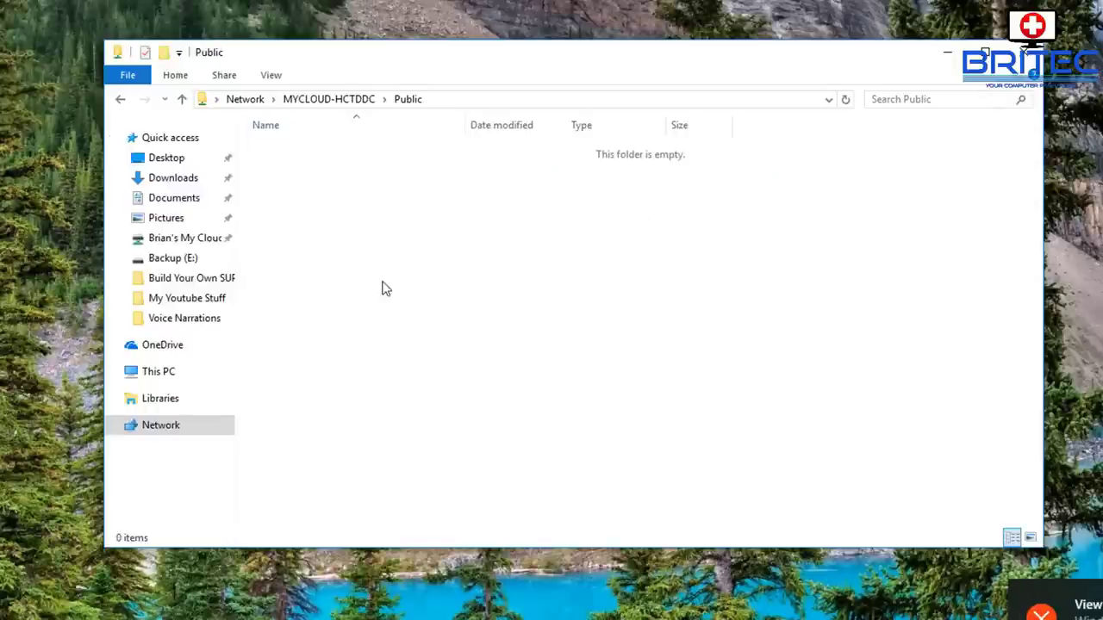
click(120, 100)
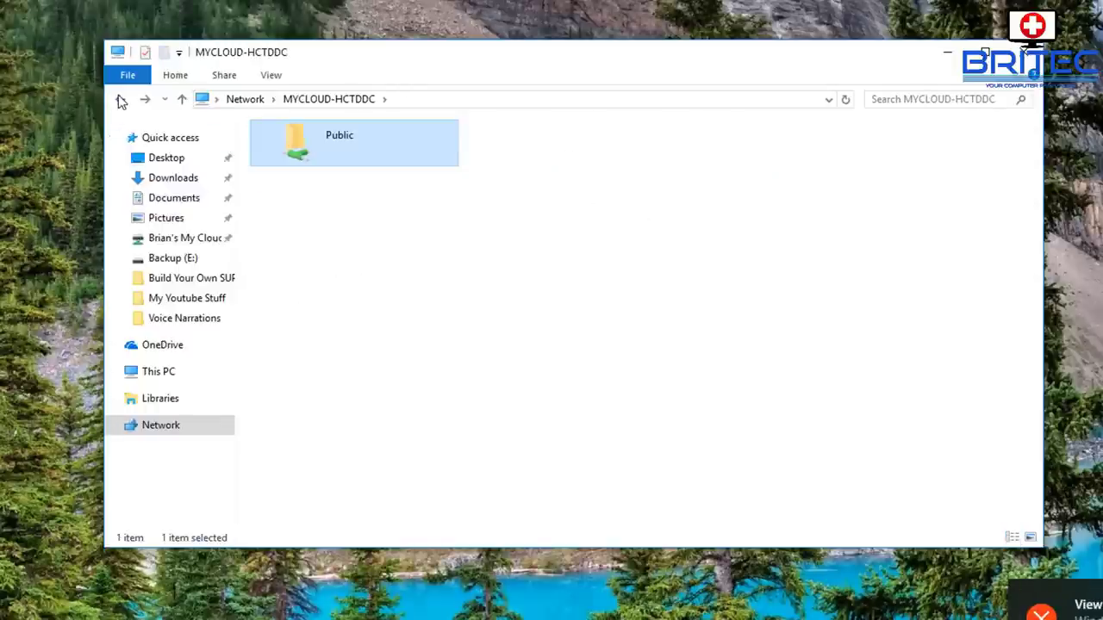
click(120, 99)
- Inspect the synced Test folder through the My Cloud share of the network computer DESKTOP-9EP4AH8, and close File Explorer
double_click(551, 180)
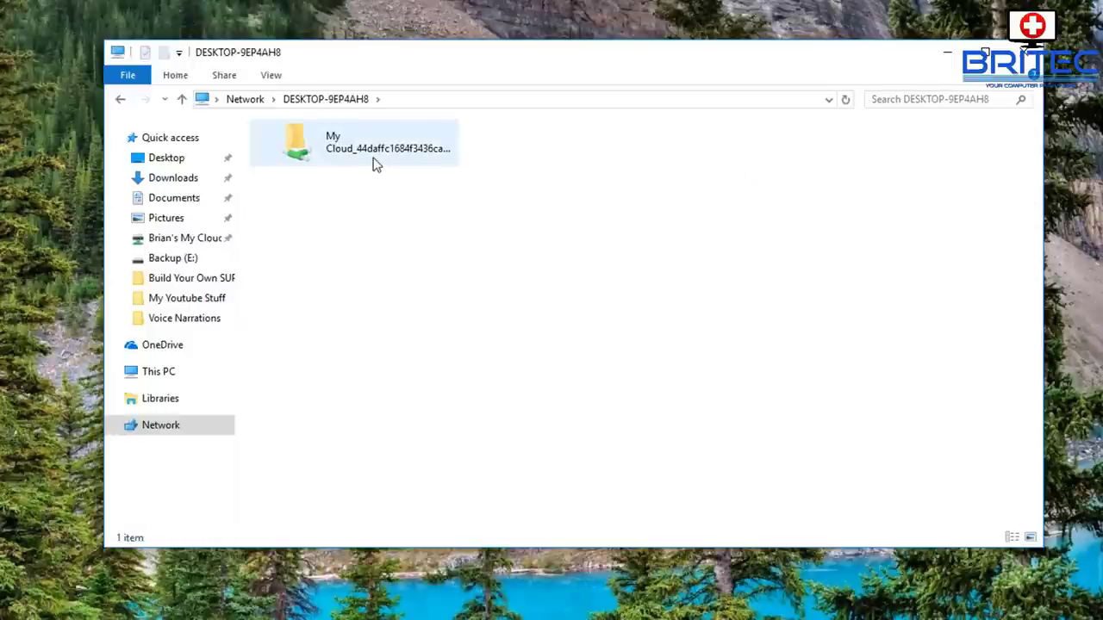
double_click(375, 164)
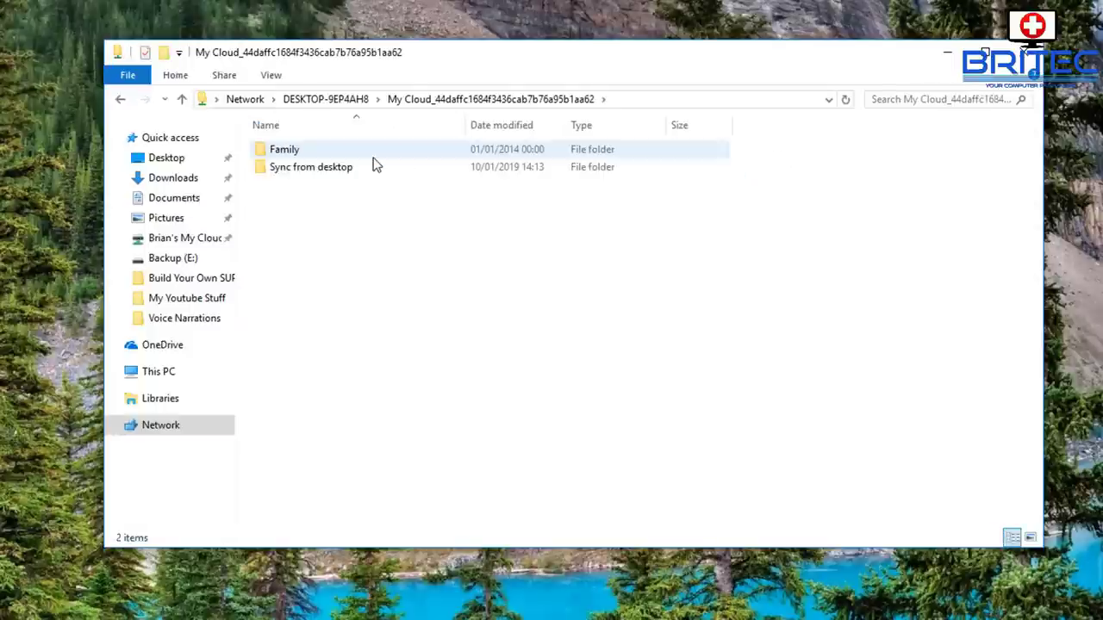
click(319, 167)
double_click(319, 167)
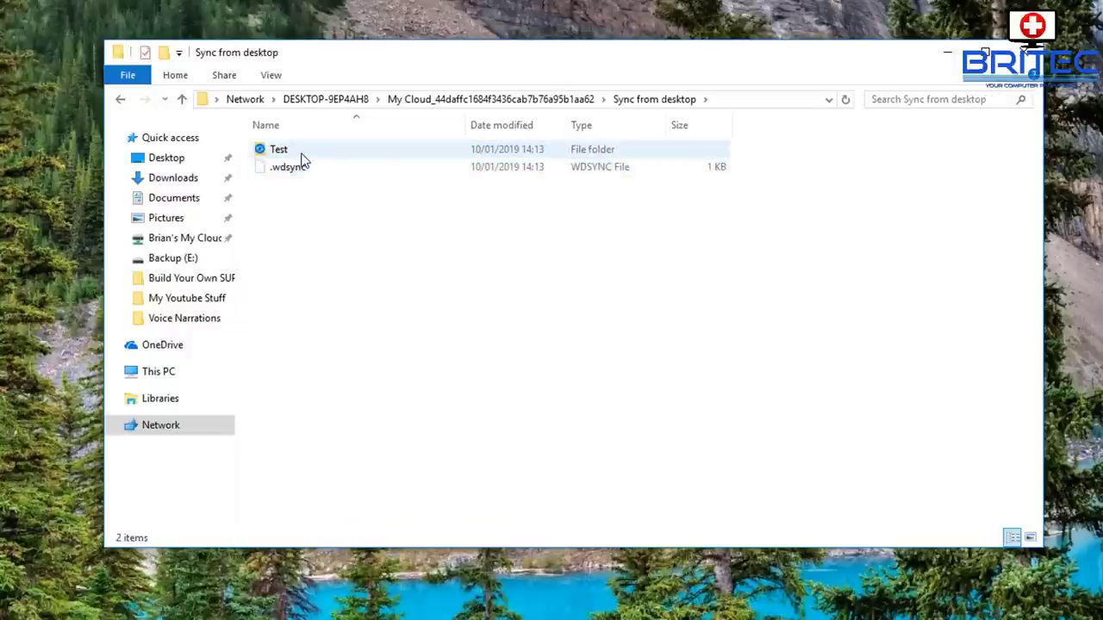
click(302, 161)
double_click(302, 161)
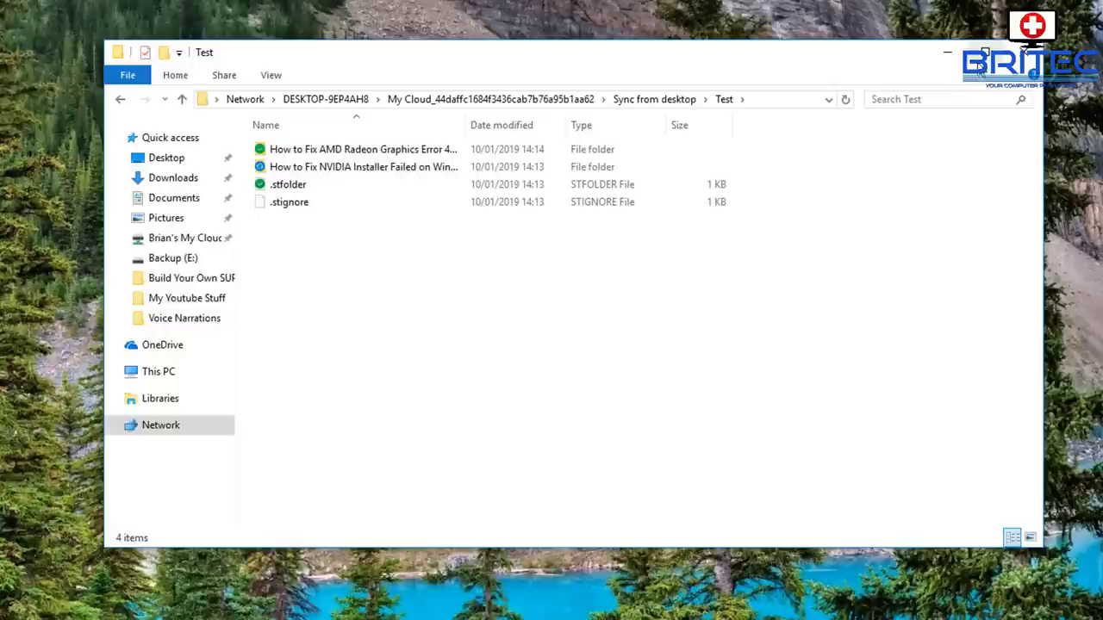
click(1024, 53)
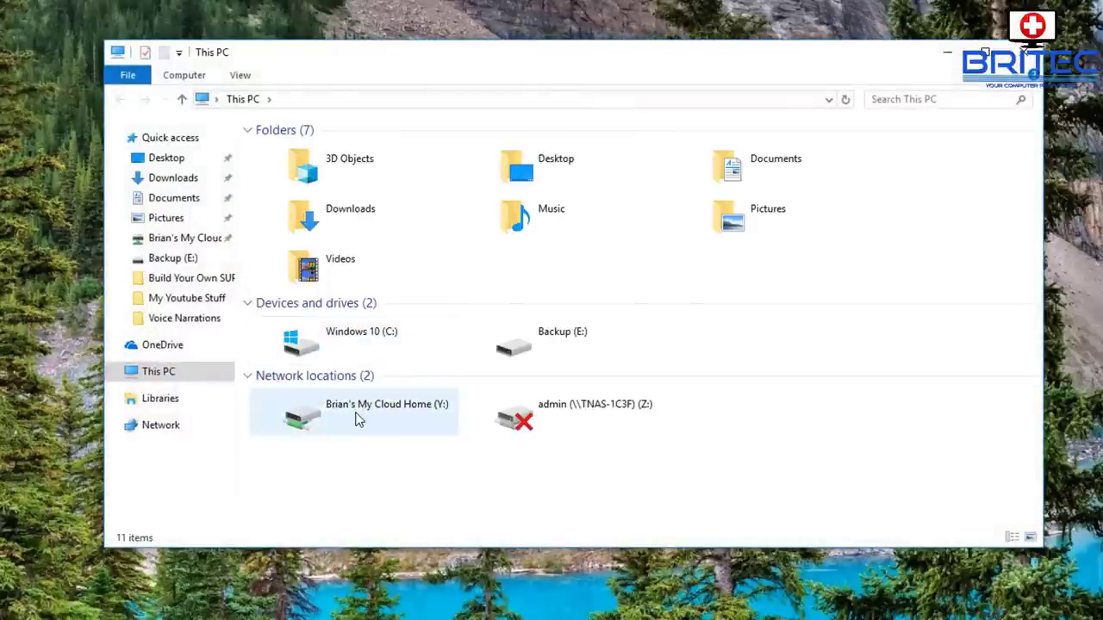
- Open the My Cloud Home (Y:) drive and the Backup (E:) drive in separate File Explorer windows
double_click(360, 419)
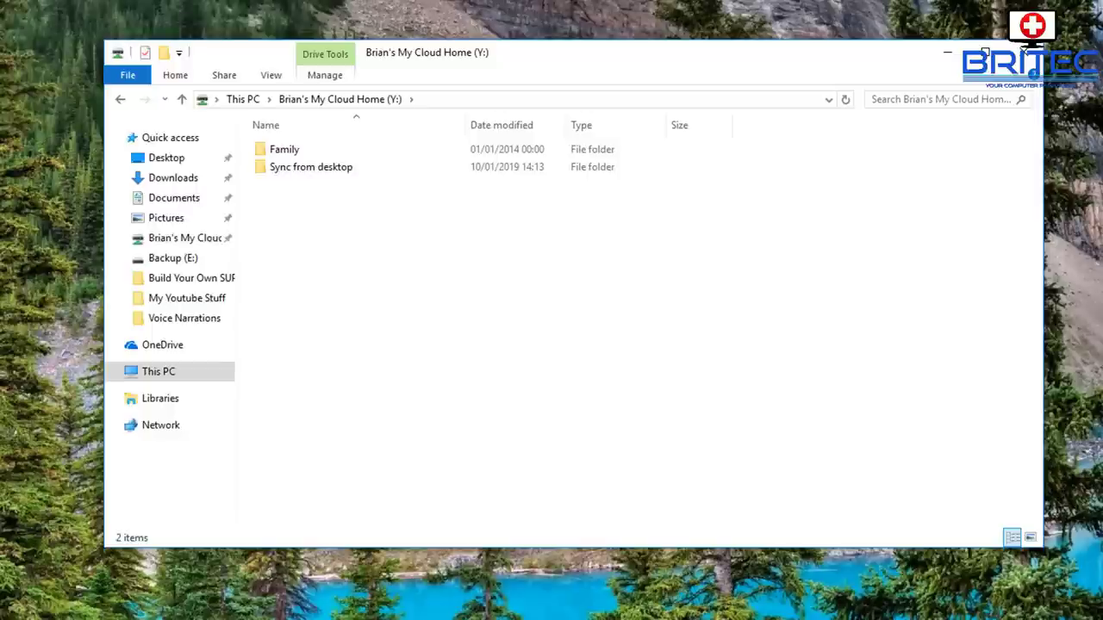
key(super+alt+1)
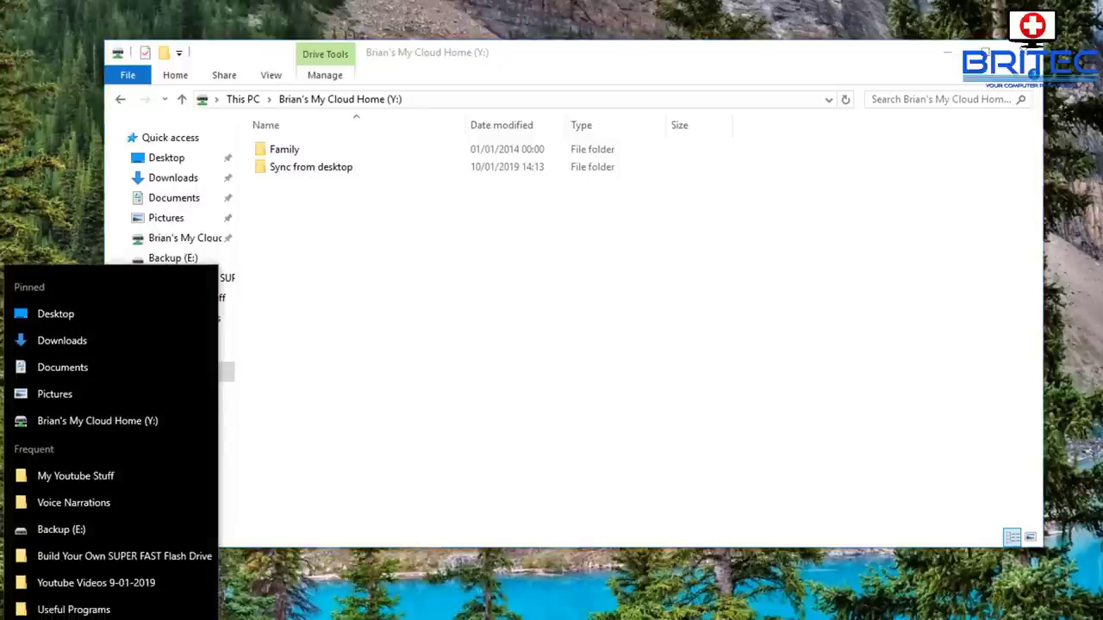
key(super+e)
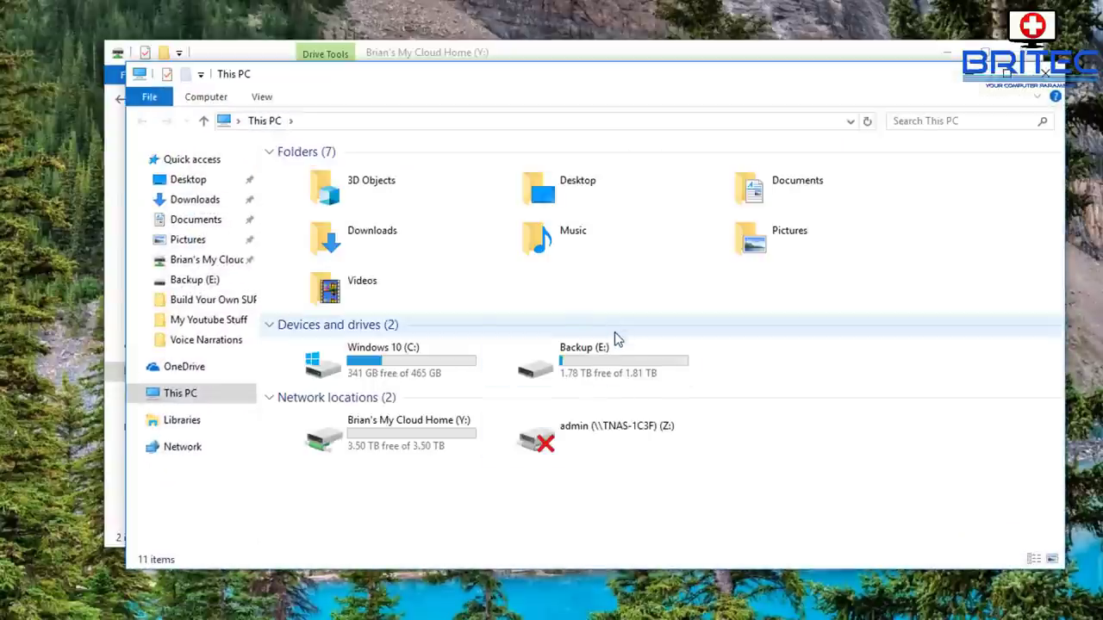
click(592, 373)
double_click(592, 373)
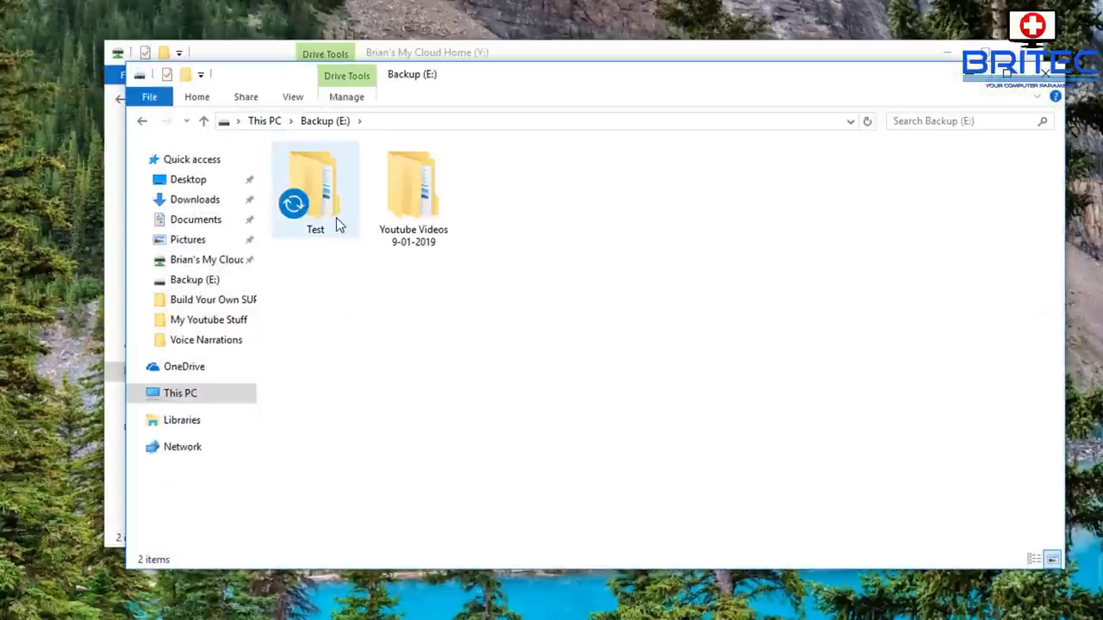
- Copy the Cheap Gaming PC For Fortnite and Cheapest Windows 10 Pro Product Key folders from Youtube Videos 9-01-2019 to the My Cloud Home (Y:) drive
click(414, 219)
double_click(414, 219)
scroll(402, 302, down, 4)
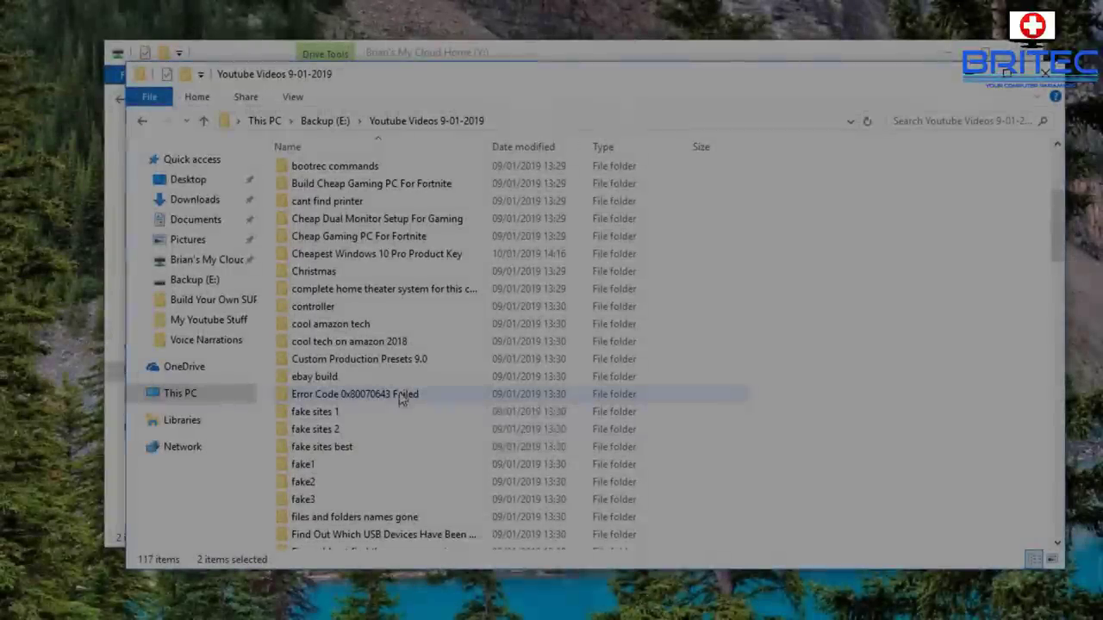
click(356, 238)
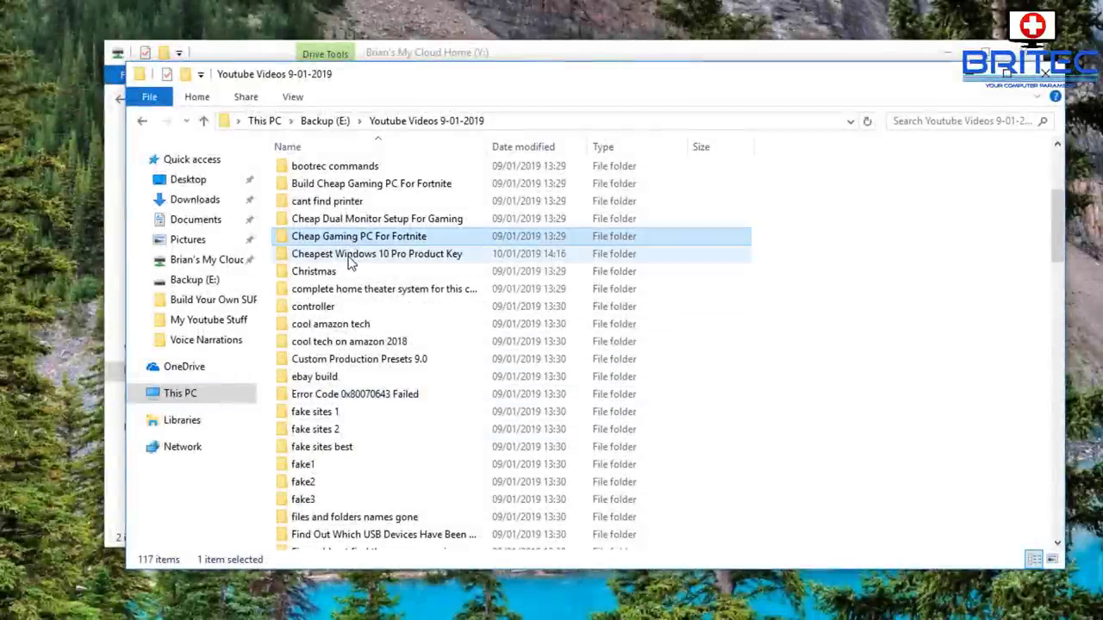
ctrl+click(353, 255)
right_click(352, 253)
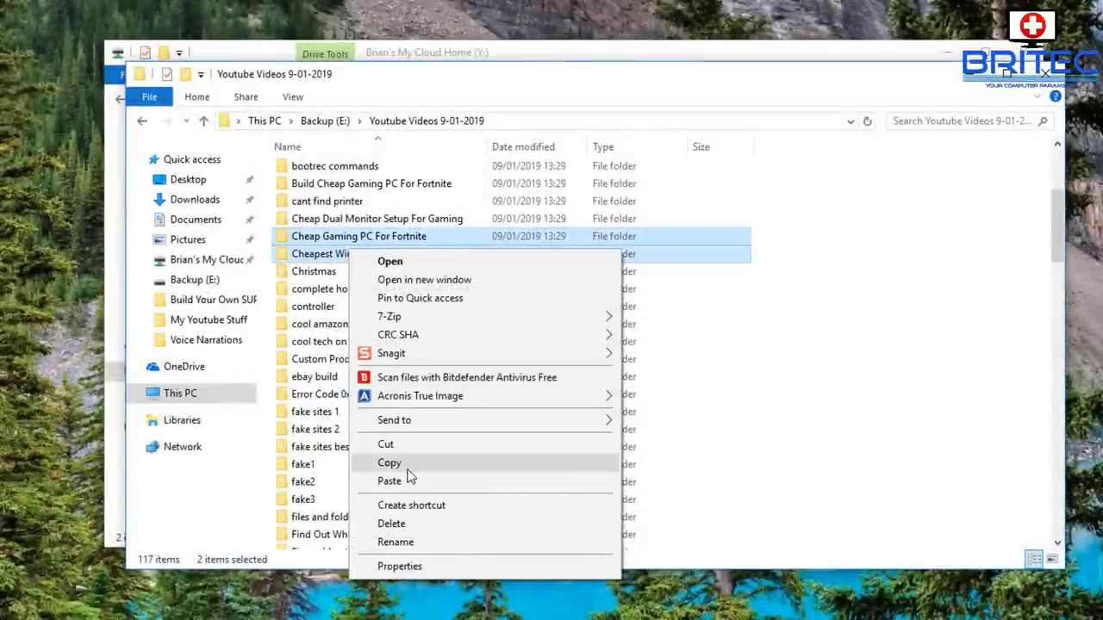
click(408, 470)
click(1045, 74)
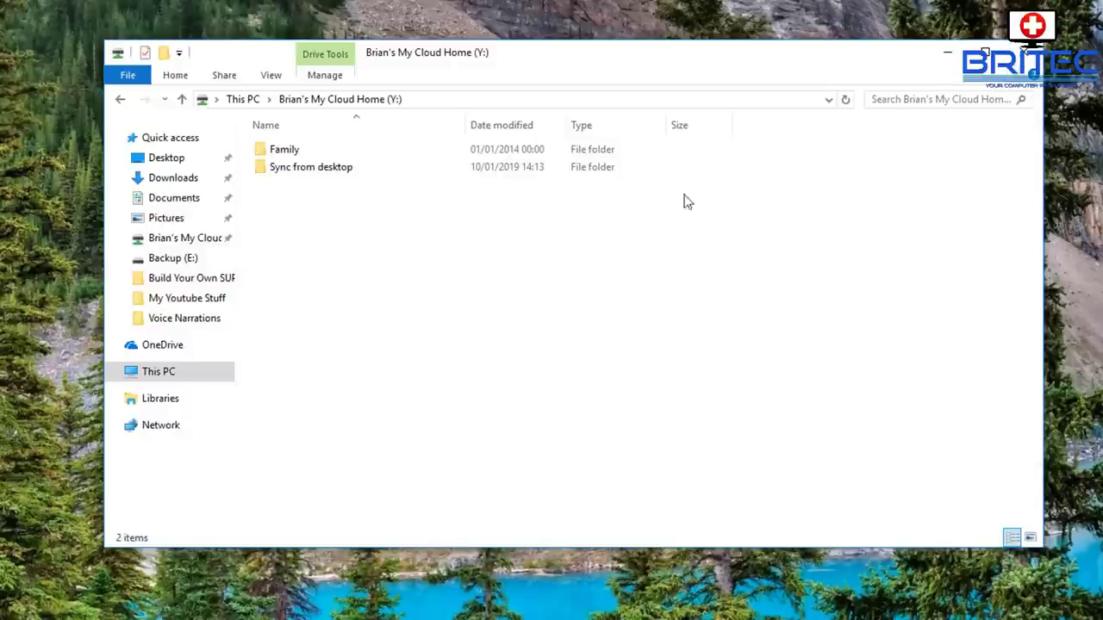
right_click(345, 253)
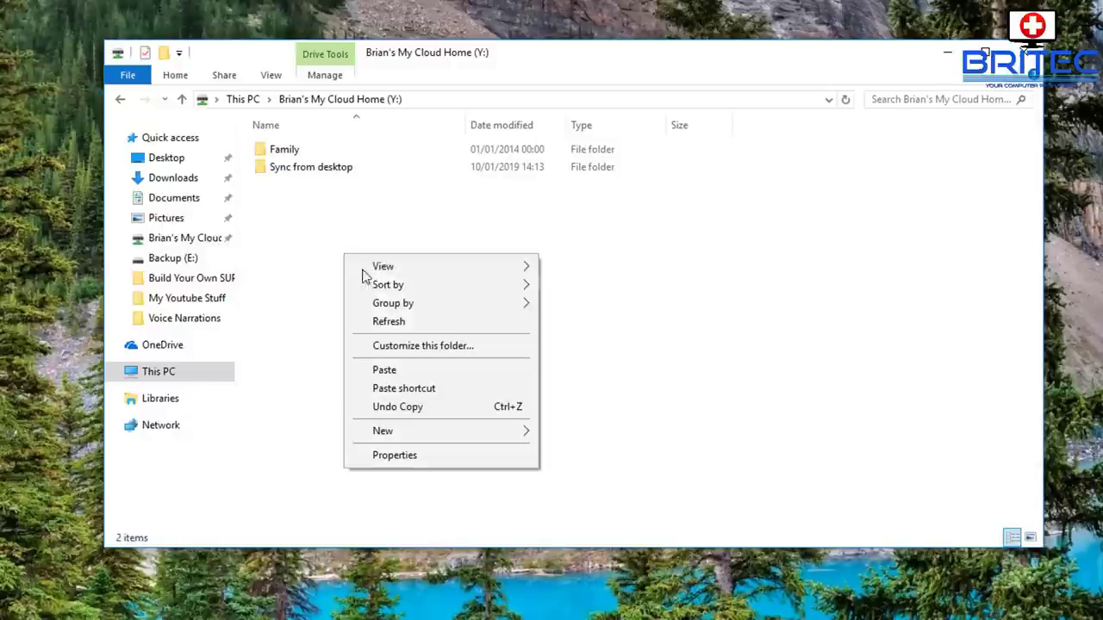
click(408, 371)
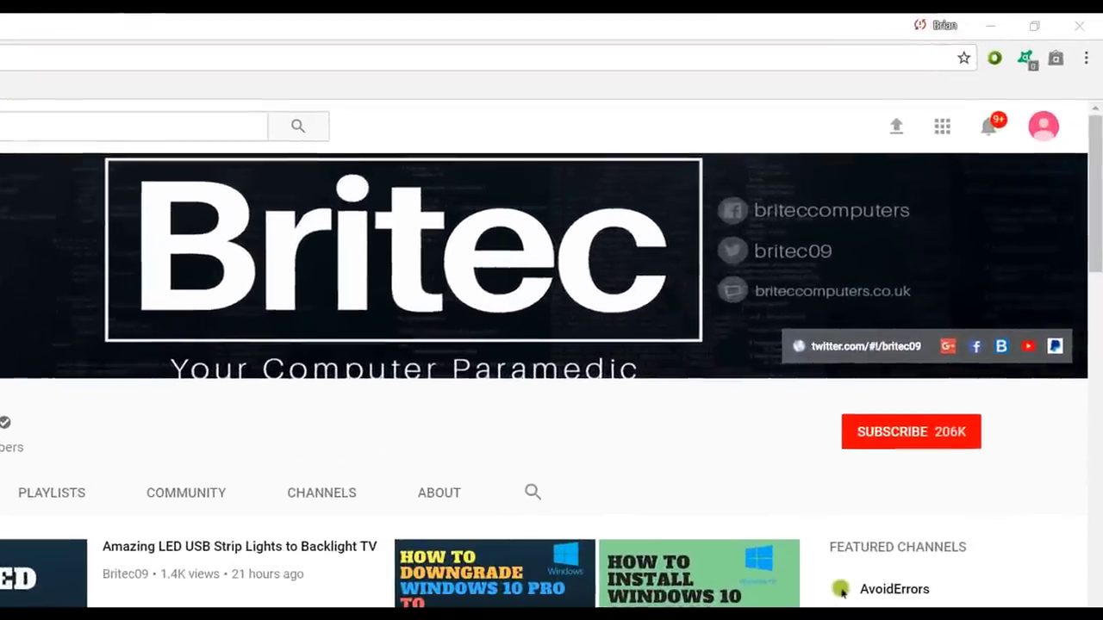
- Subscribe to the Britec channel on YouTube
click(926, 446)
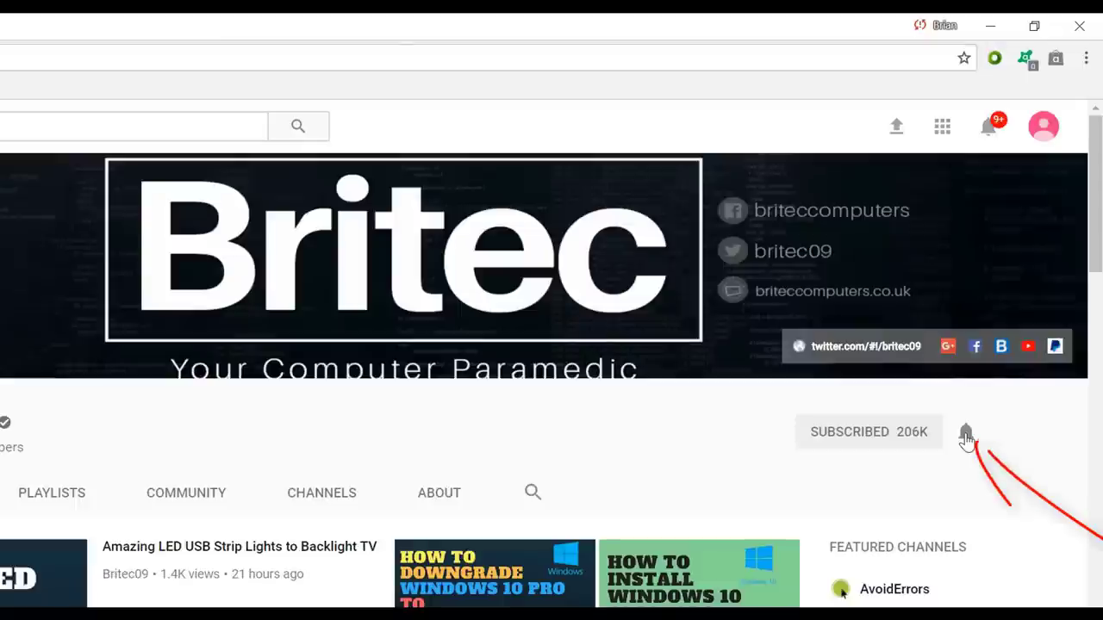